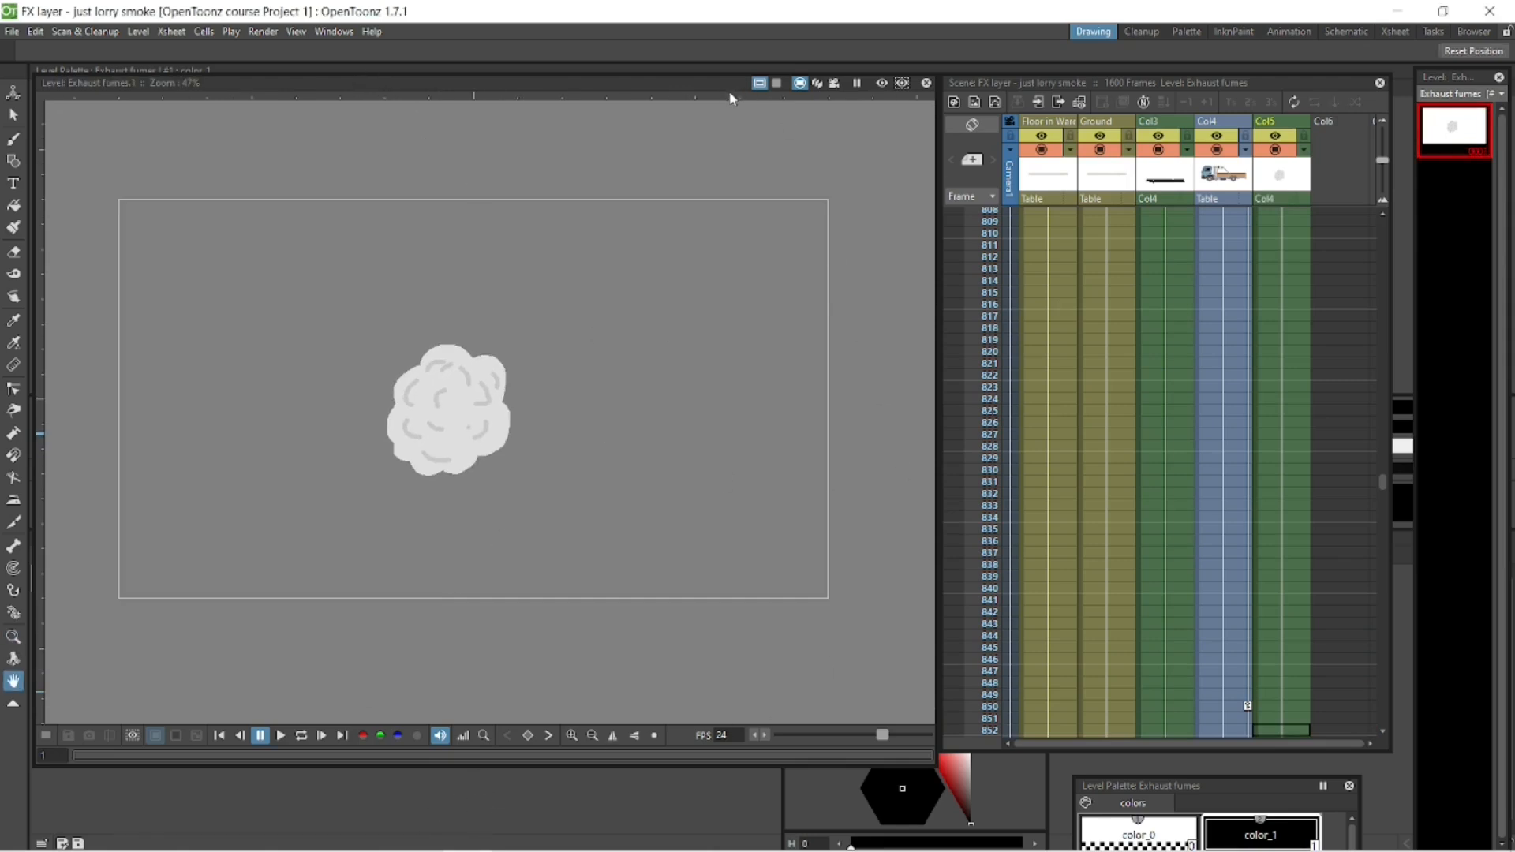
Step: Bring the Stage Schematic out from behind the viewer and place it over the drawing area
left_click_drag(710, 79, 615, 680)
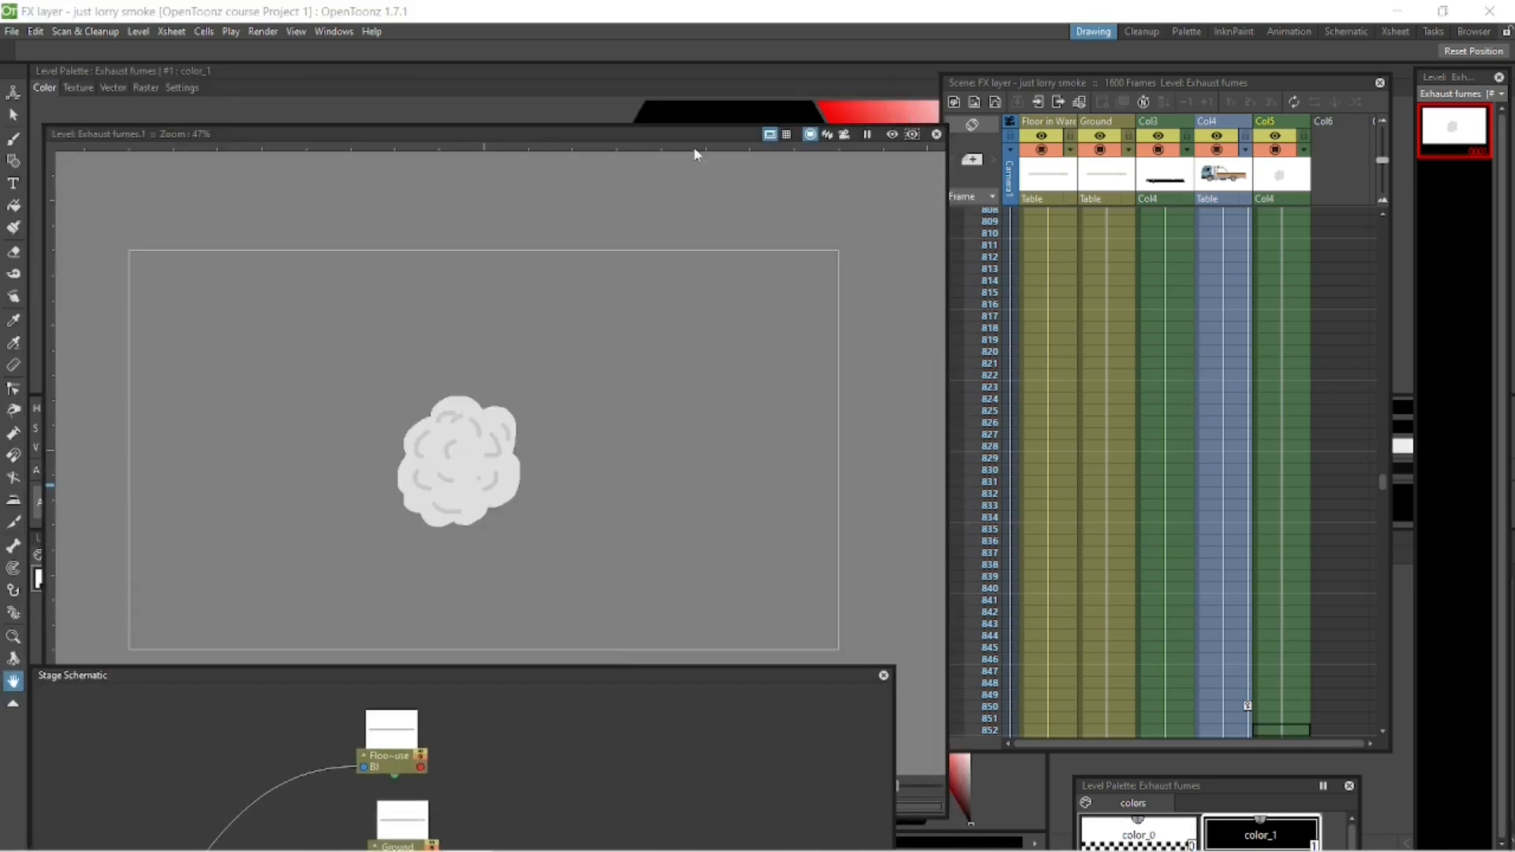
left_click(680, 136)
left_click_drag(684, 142, 674, 84)
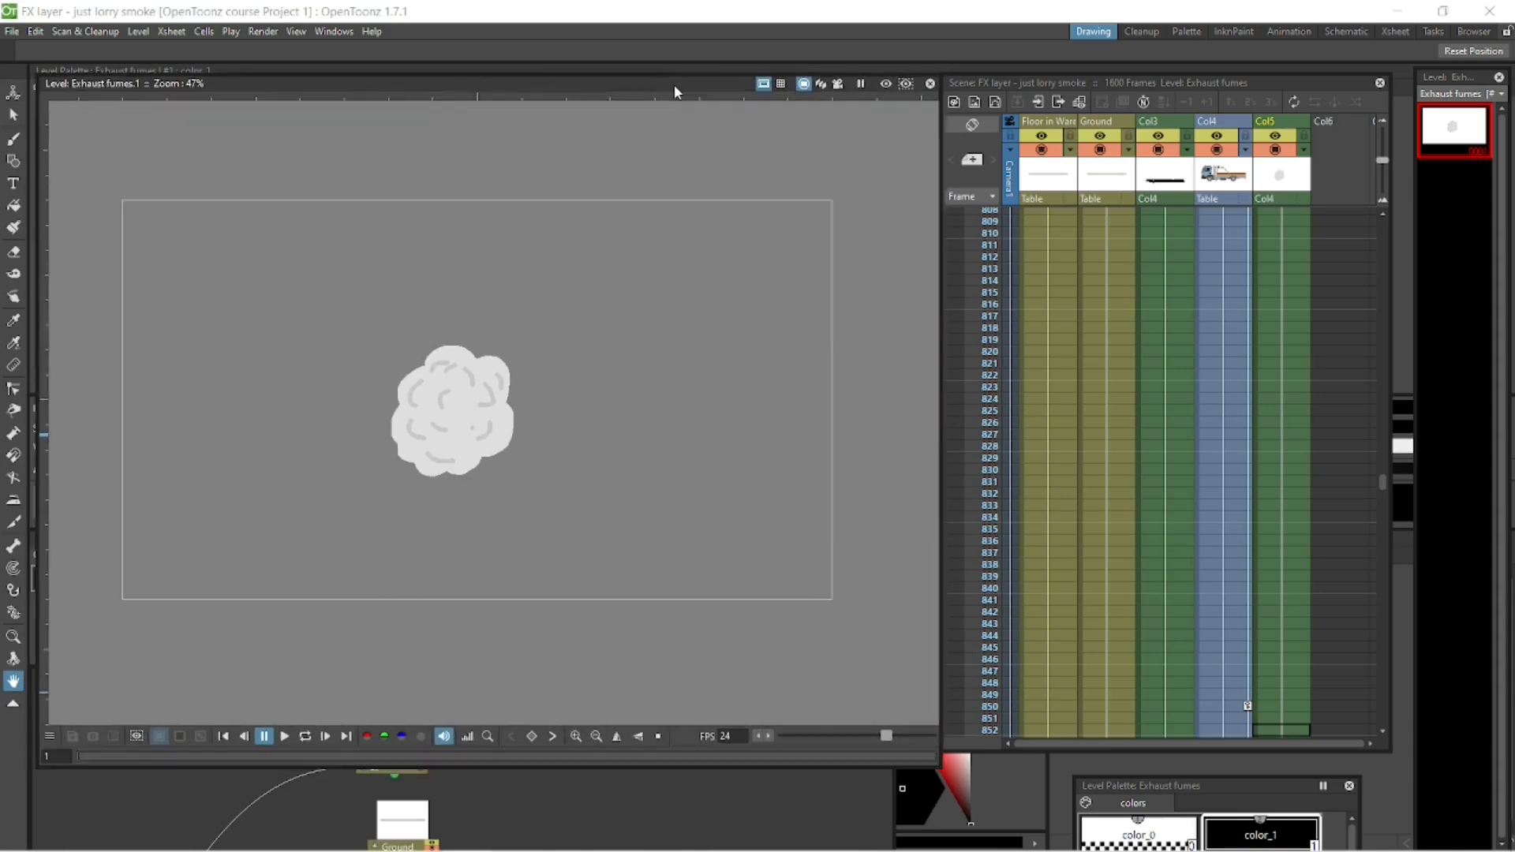
left_click(774, 798)
left_click_drag(713, 680, 754, 197)
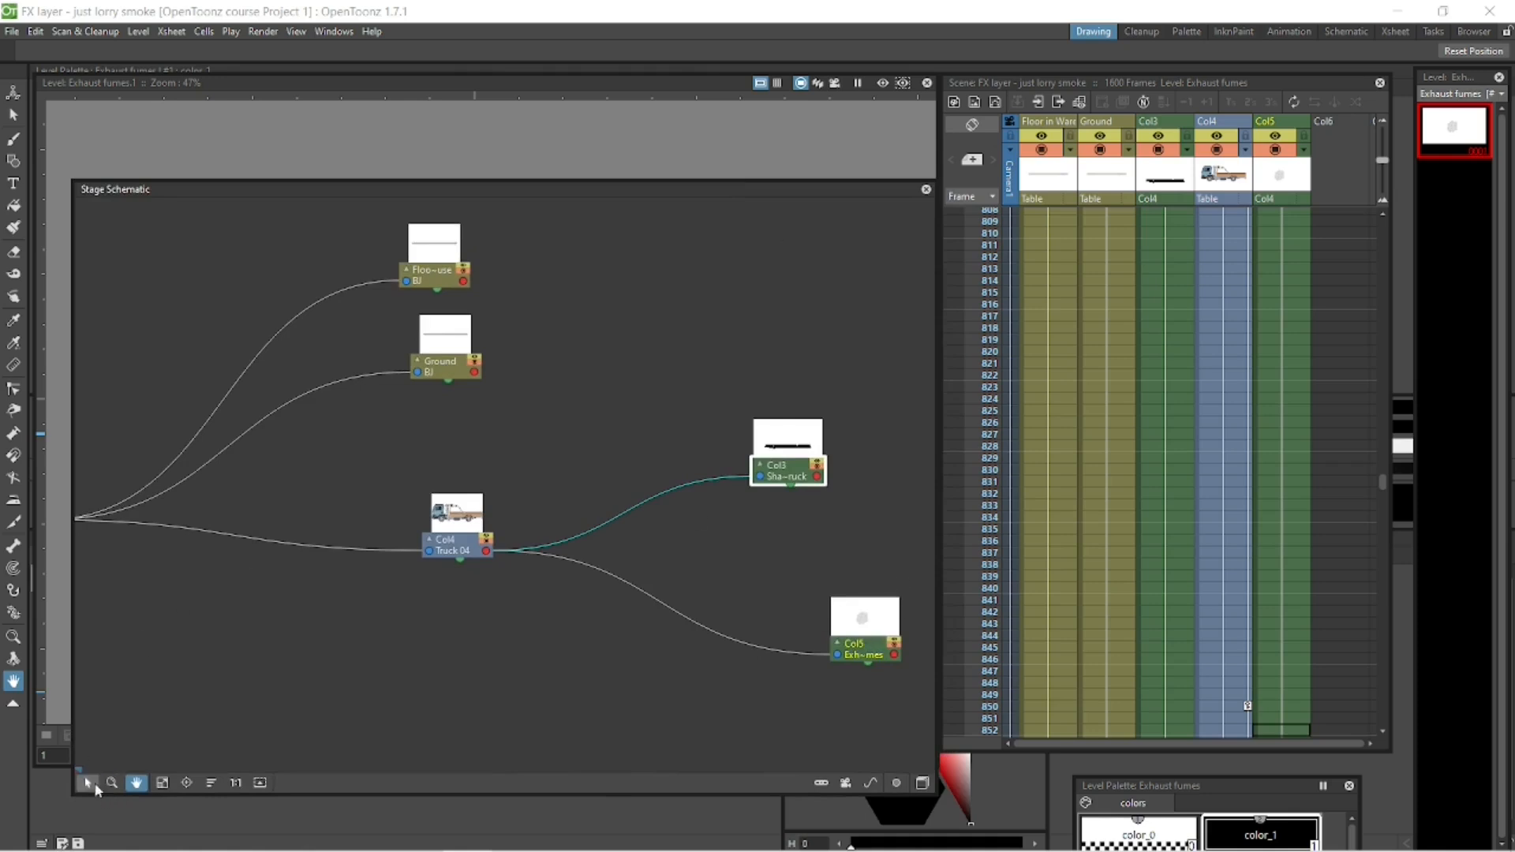
Step: Rearrange the exhaust fumes and truck shadow nodes in the Stage Schematic so they sit roughly above one another
left_click(88, 783)
left_click_drag(853, 656, 796, 649)
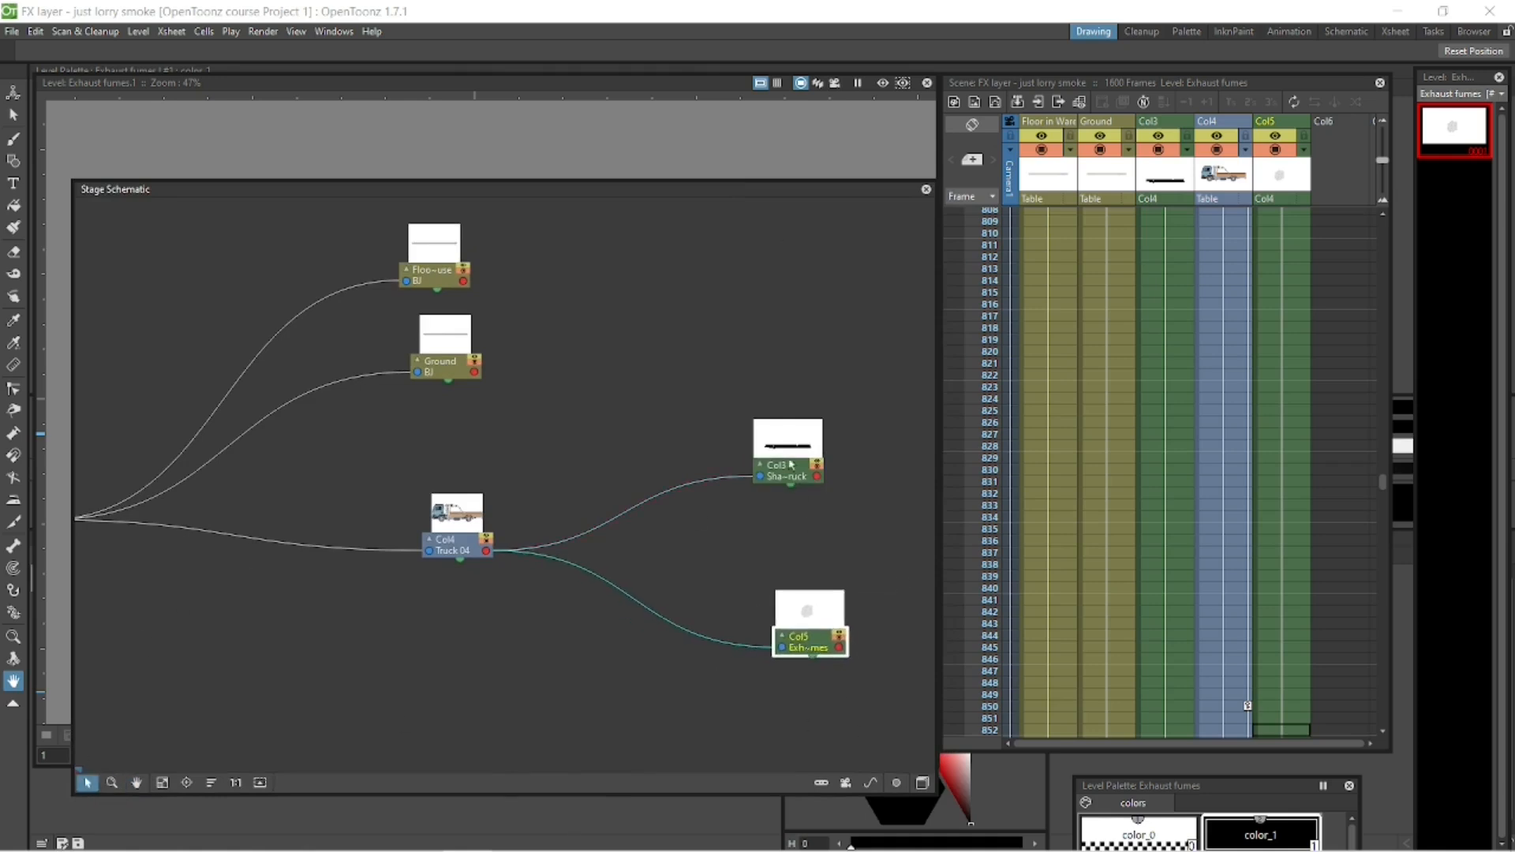
left_click_drag(791, 465, 809, 468)
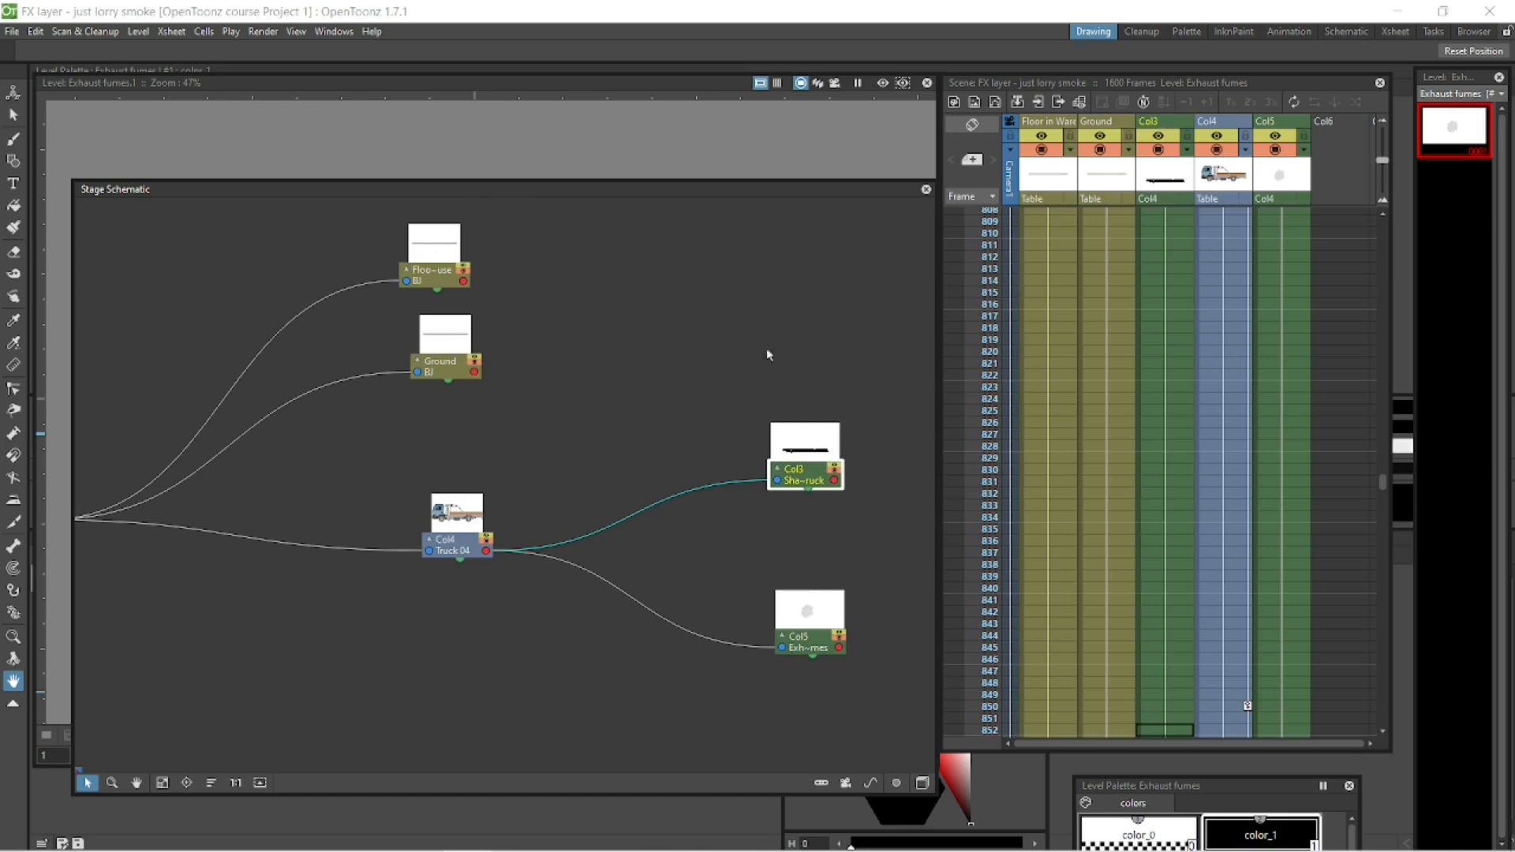
Step: Switch to the FX Schematic and spread out the shadow, Transparency, ground, floor, truck and exhaust fumes nodes
left_click(923, 783)
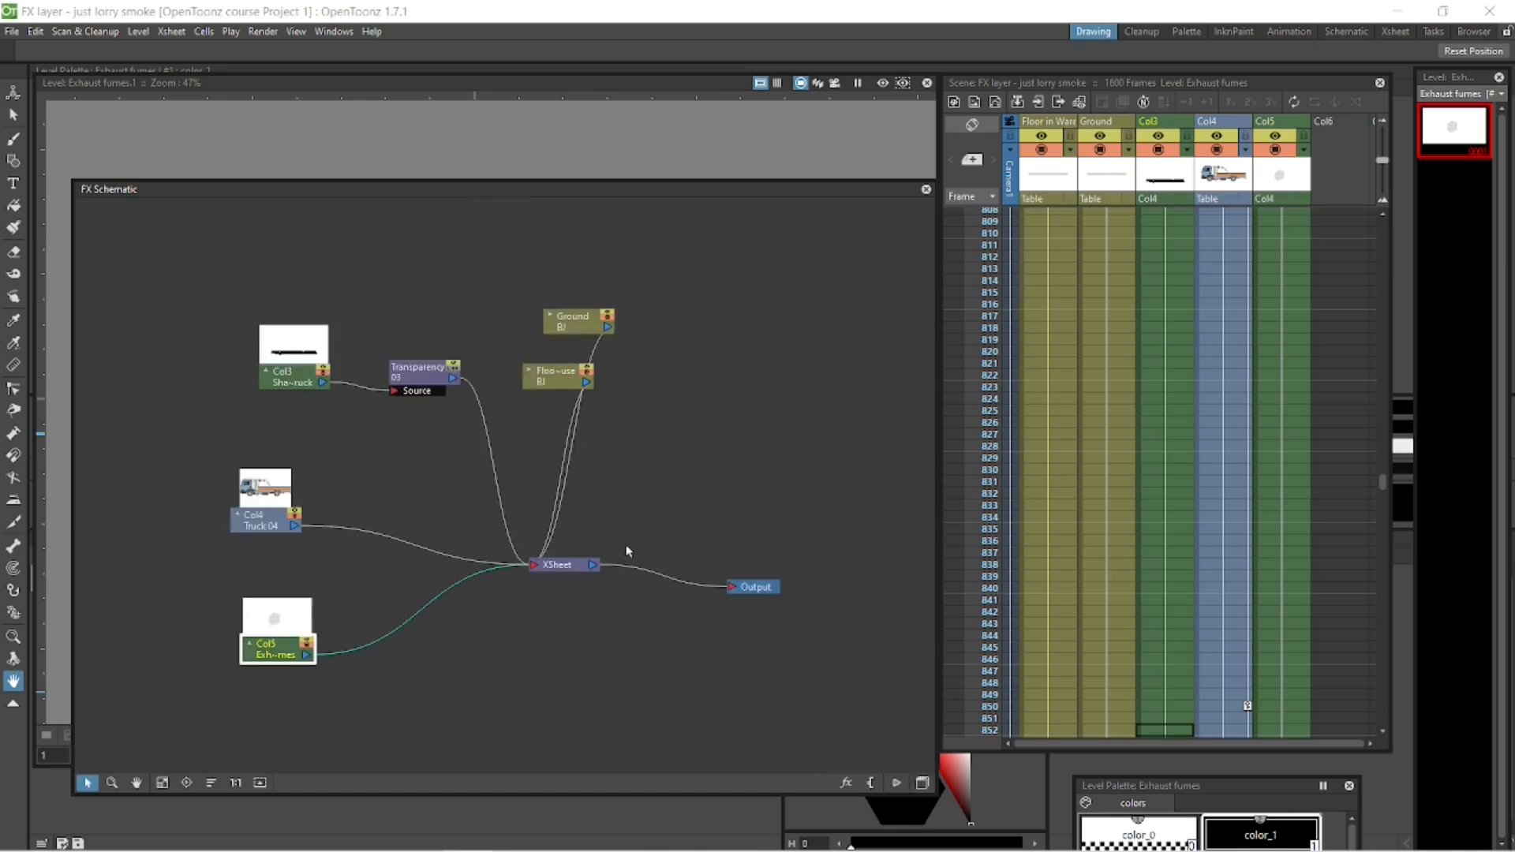
left_click_drag(284, 383, 293, 349)
left_click_drag(415, 379, 399, 347)
left_click_drag(646, 388, 724, 286)
left_click_drag(280, 525, 253, 526)
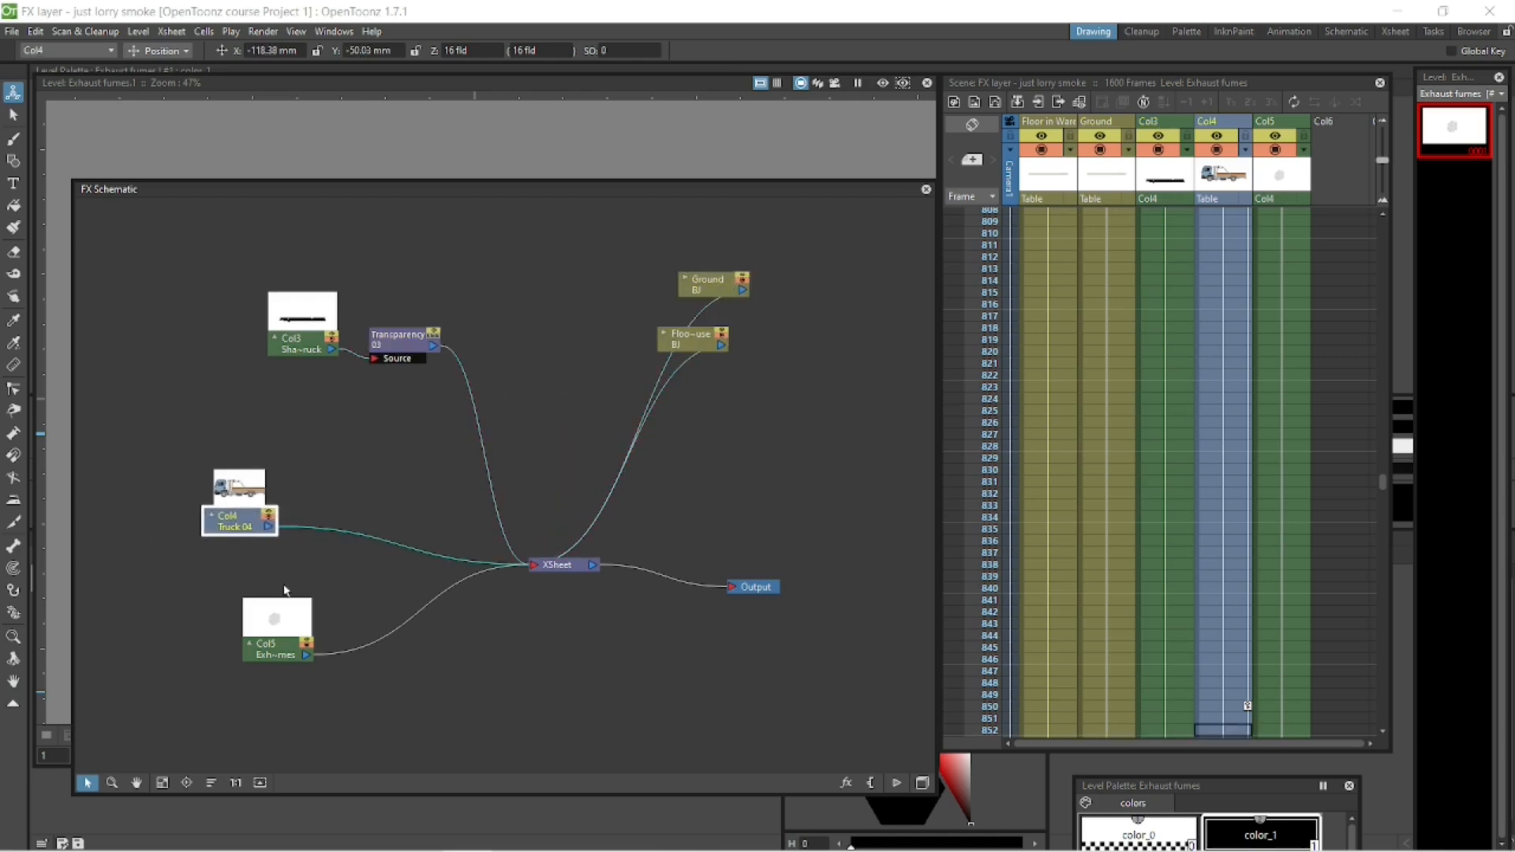
left_click_drag(282, 652, 253, 635)
Step: Add a Spot smoke particles effect to the FX Schematic and place its node below the exhaust fumes node
left_click_drag(589, 189, 564, 101)
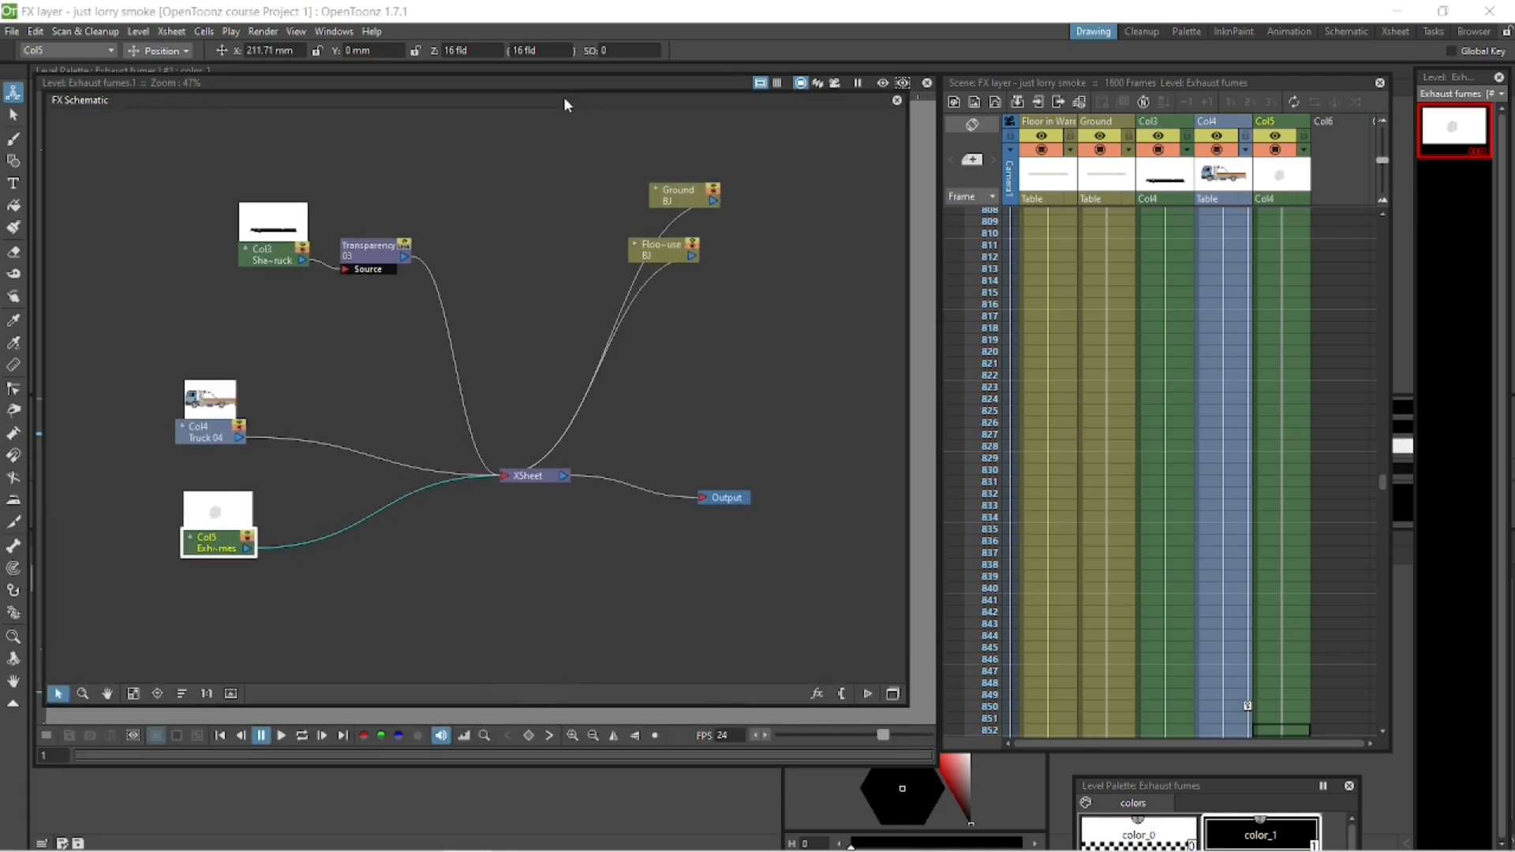
left_click(408, 580)
right_click(408, 579)
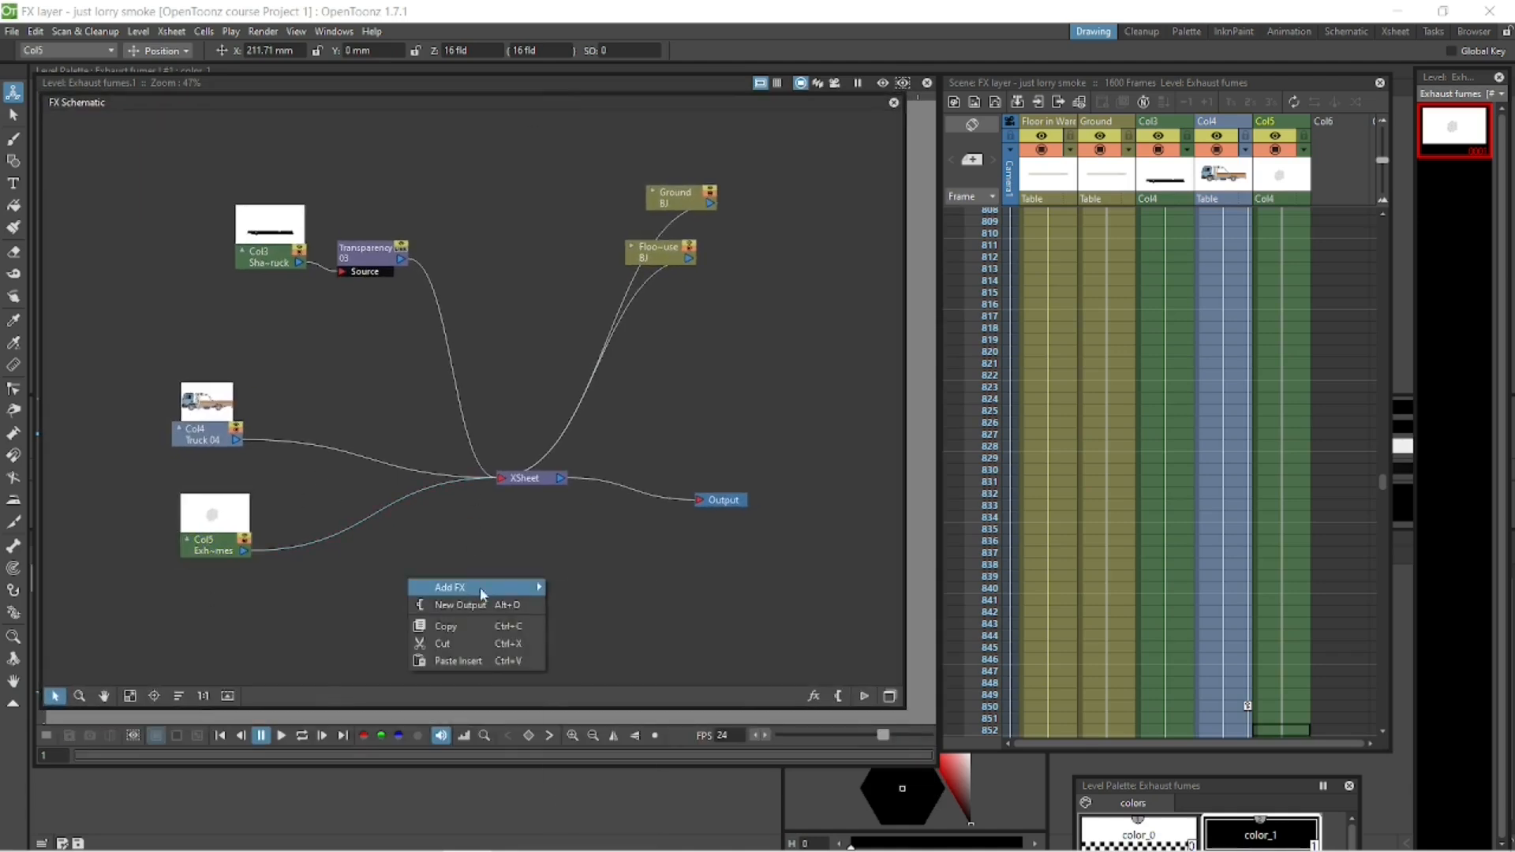
mouse_move(479, 587)
mouse_move(641, 756)
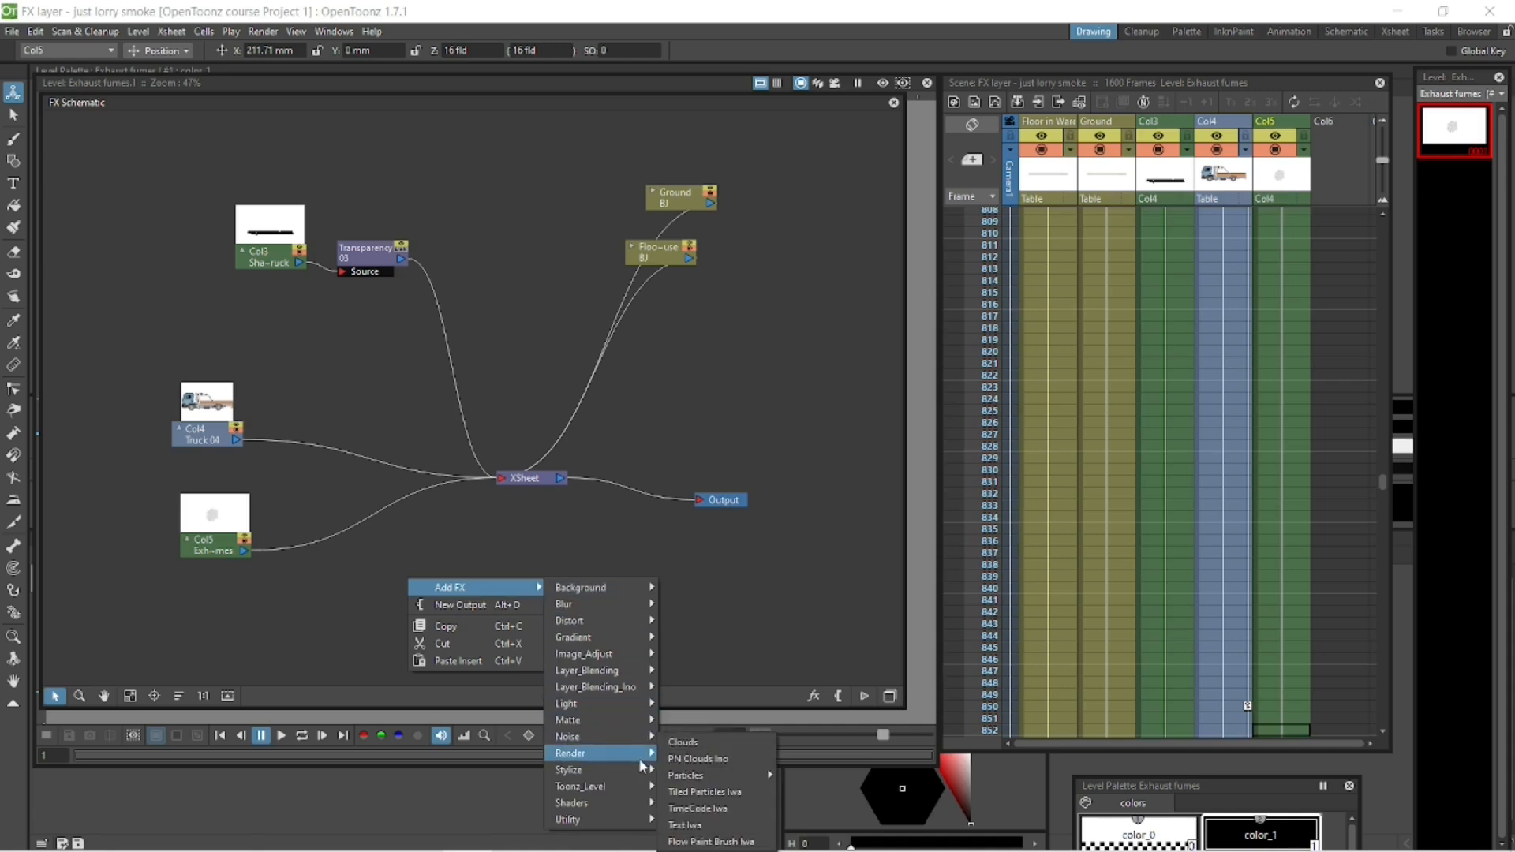
mouse_move(758, 777)
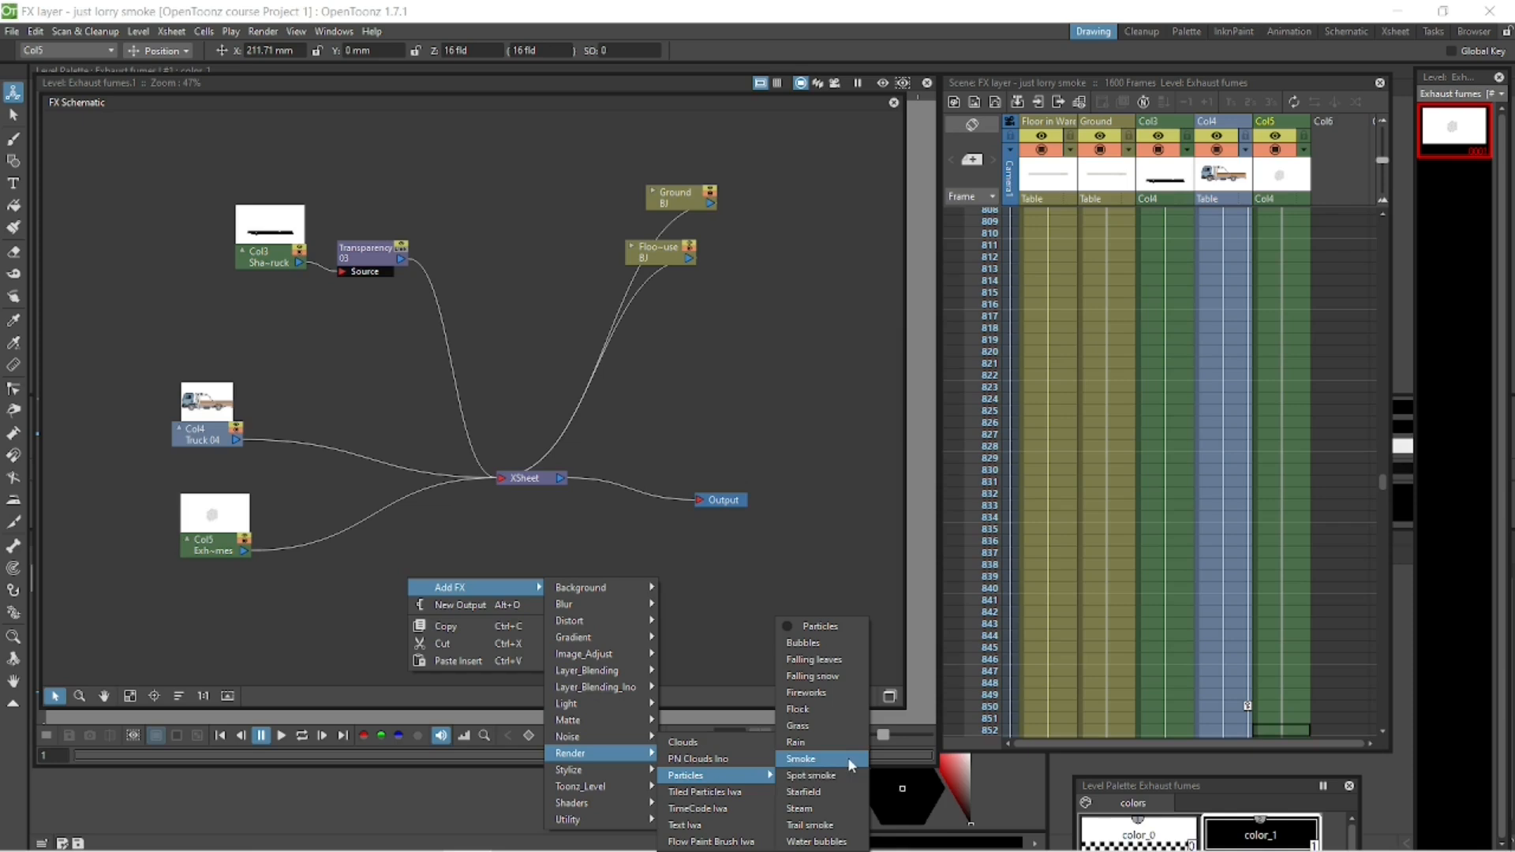
left_click(850, 777)
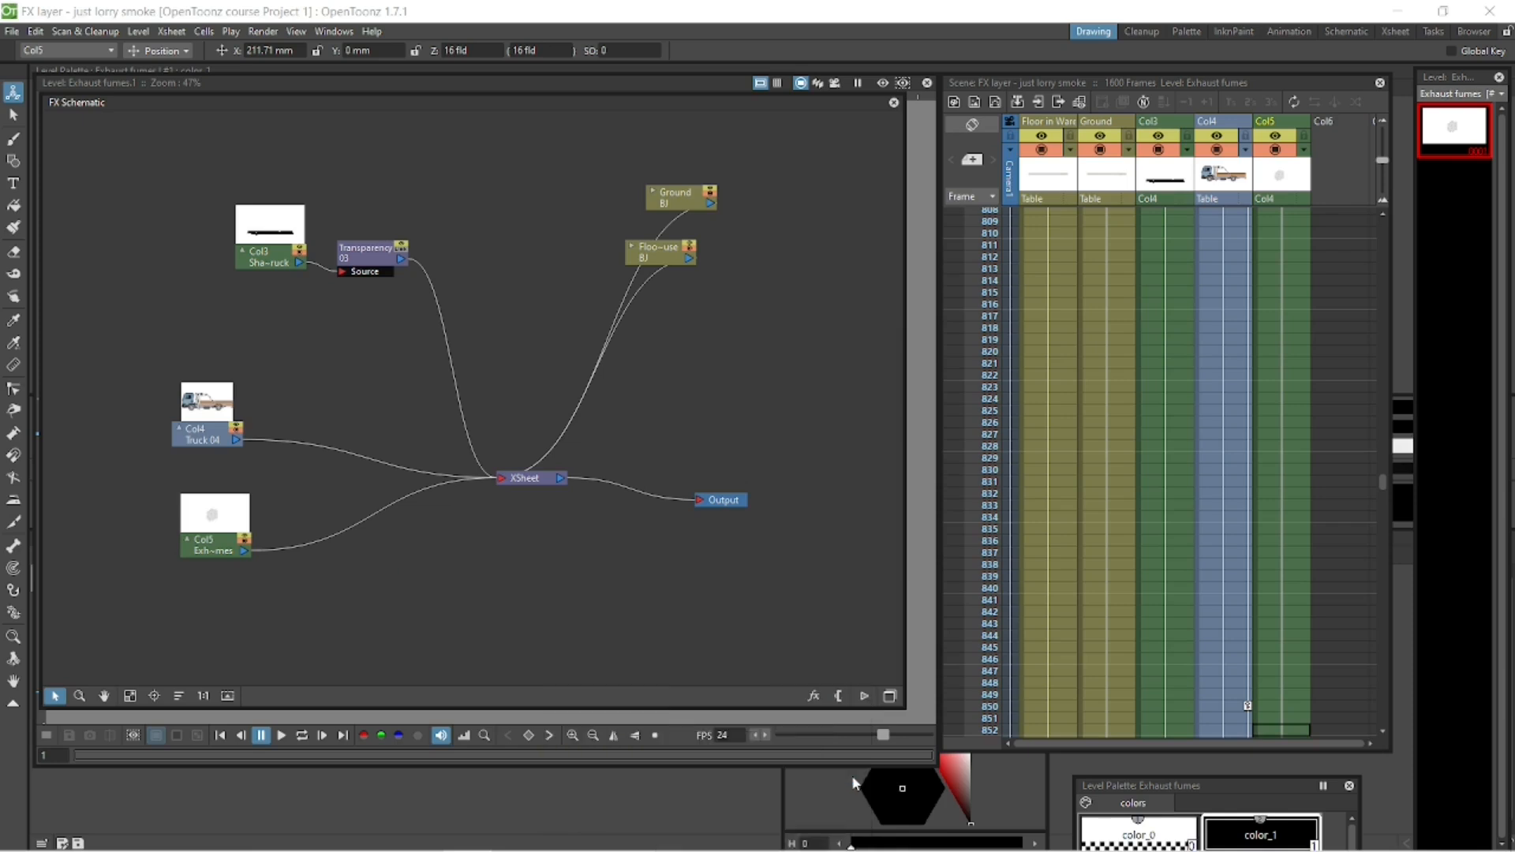
left_click_drag(432, 585, 364, 599)
Step: Delete the Spot smoke column's cells from frame 1 to frame 799
left_click_drag(660, 110, 608, 772)
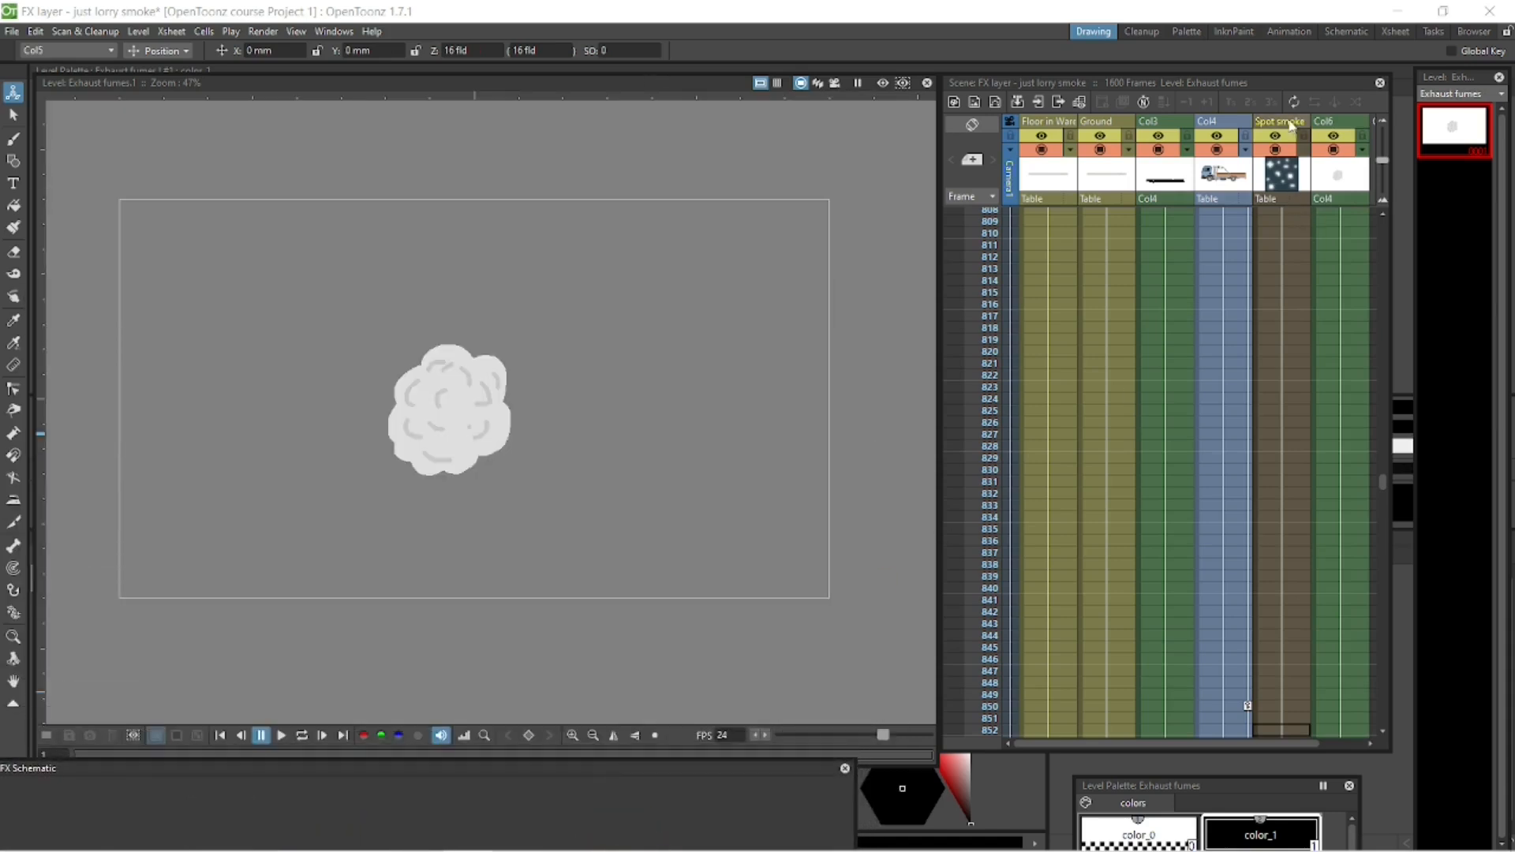
left_click_drag(1376, 459, 1367, 192)
left_click(1277, 213)
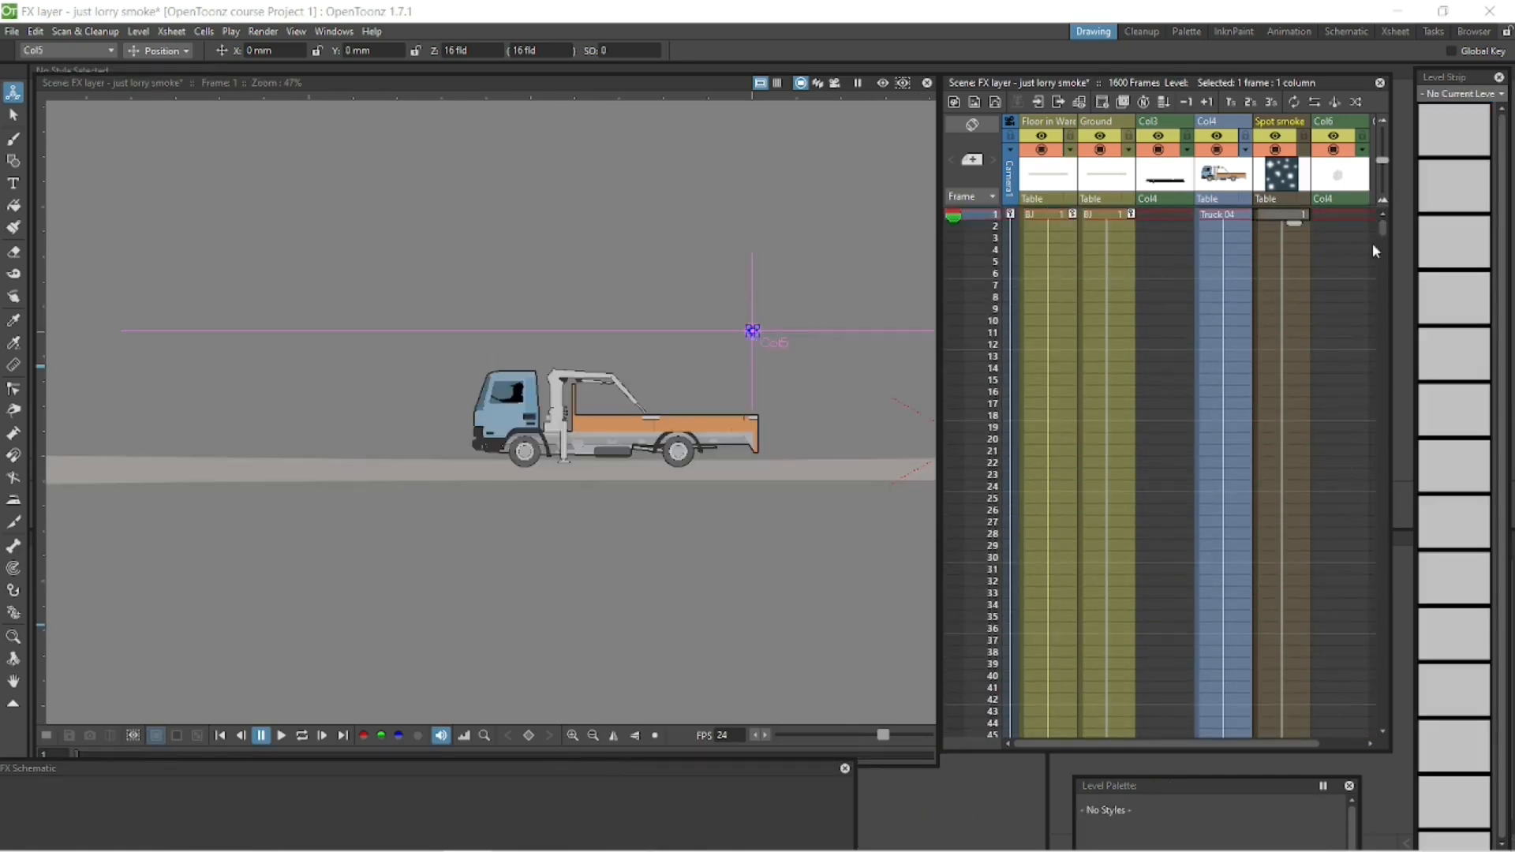
mouse_move(1382, 227)
left_mouse_down()
mouse_move(1396, 470)
mouse_move(1381, 495)
mouse_move(1382, 225)
left_mouse_up()
left_click(1301, 570)
left_click(1298, 215, "shift")
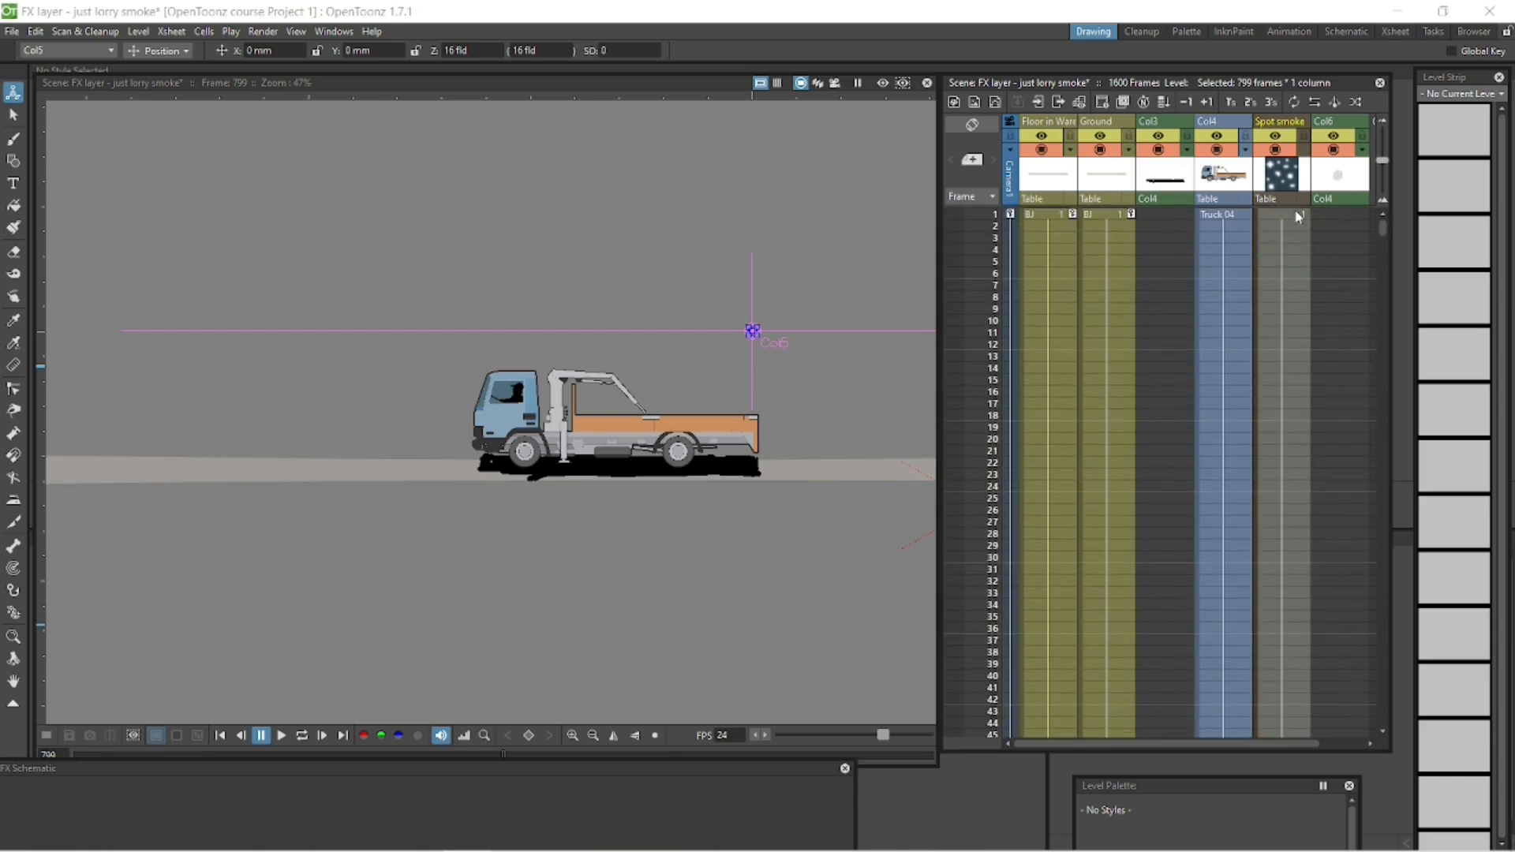
key("Delete")
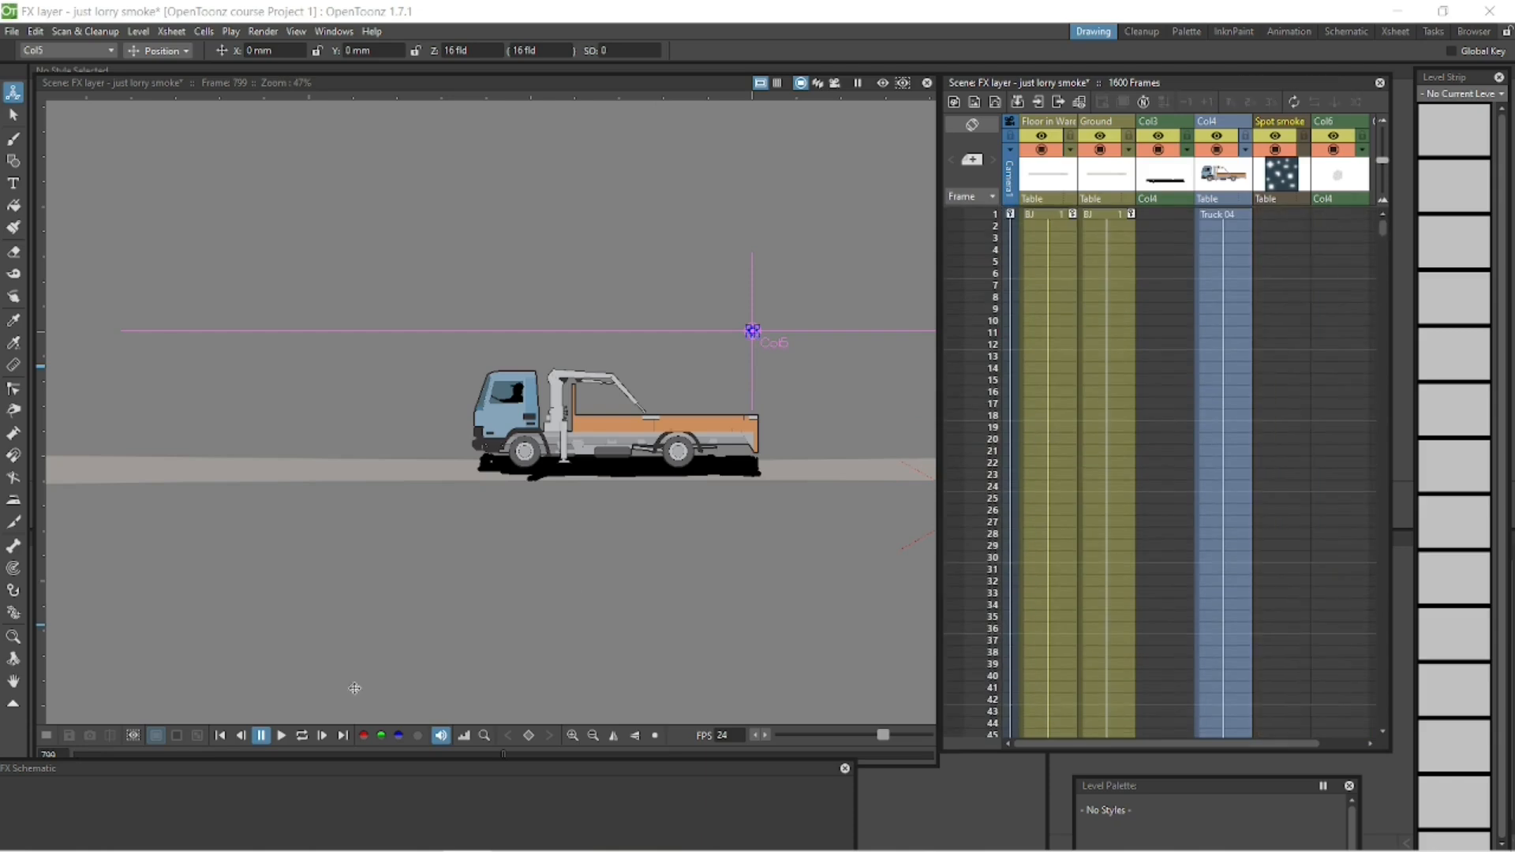
Step: Move the Spot smoke emitter at frame 800 to the truck's rear end, at about X 0.49 mm, Y -57.92 mm
left_click(281, 734)
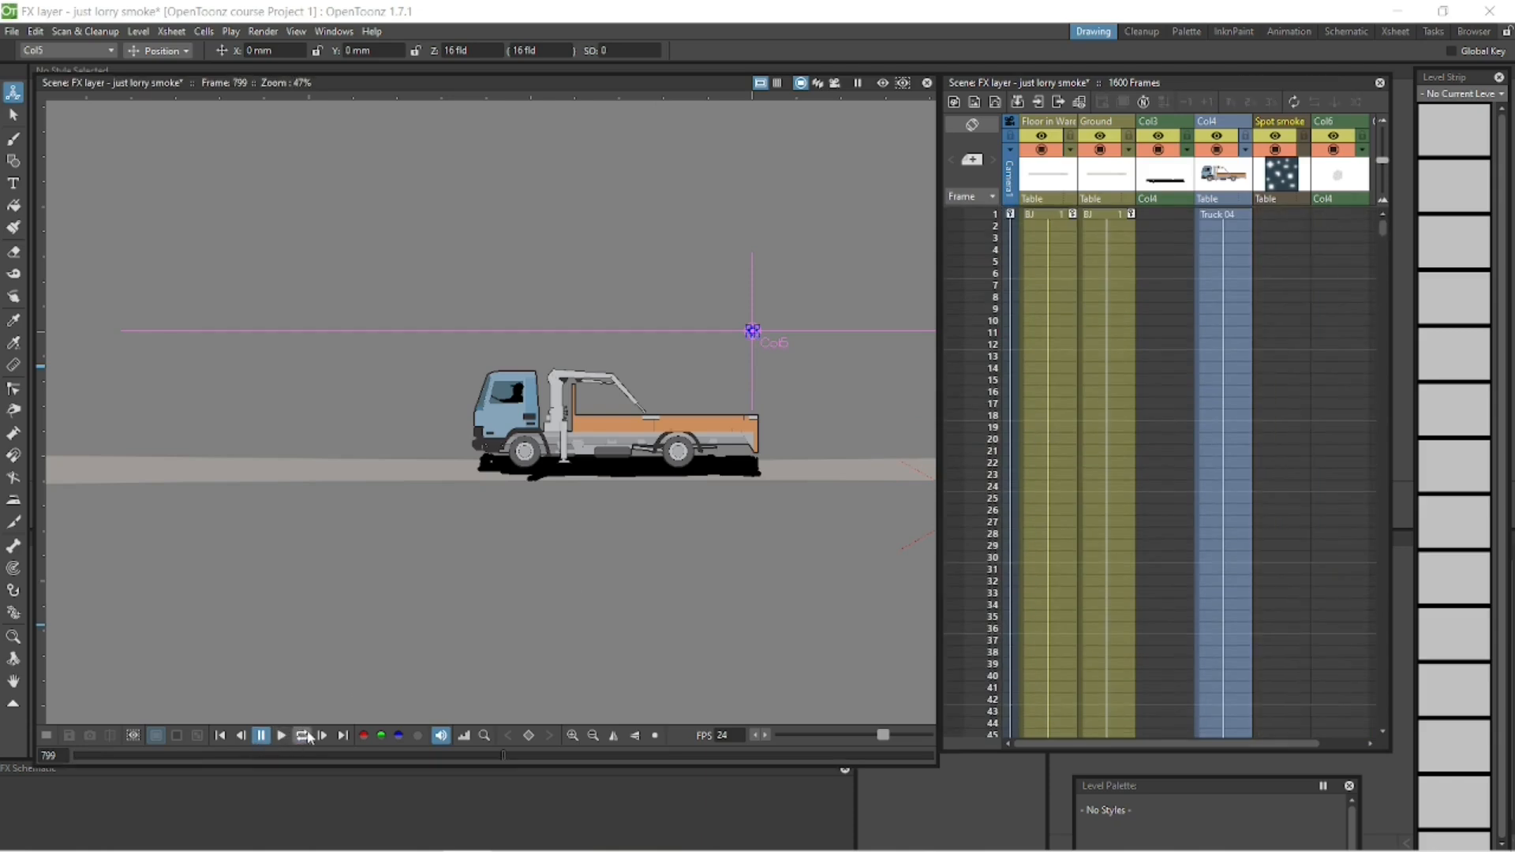
left_click(261, 735)
left_click(1274, 353)
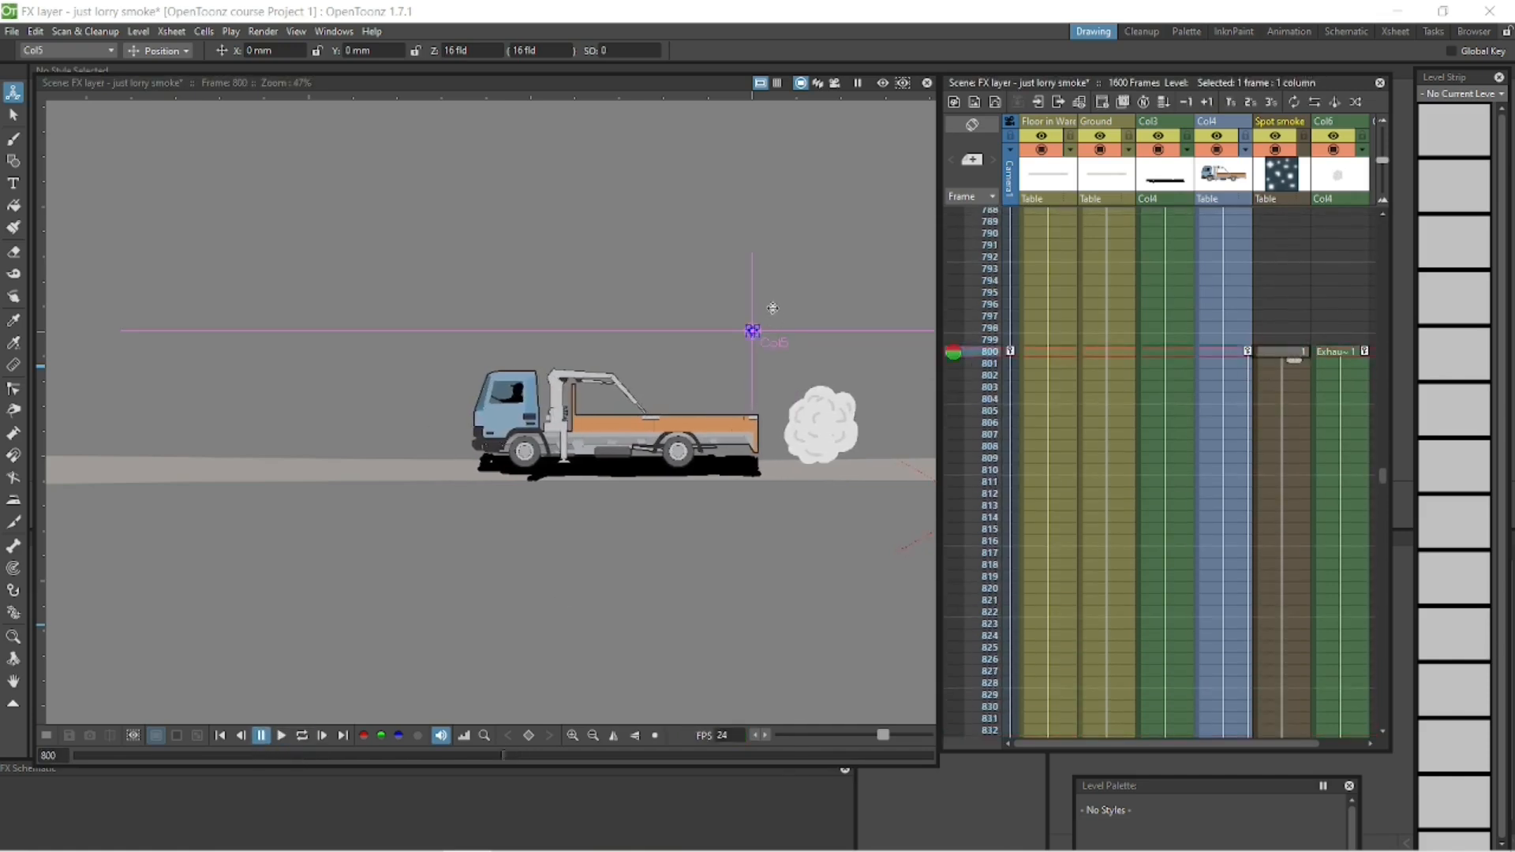
scroll(789, 317, "up", 4)
key("space")
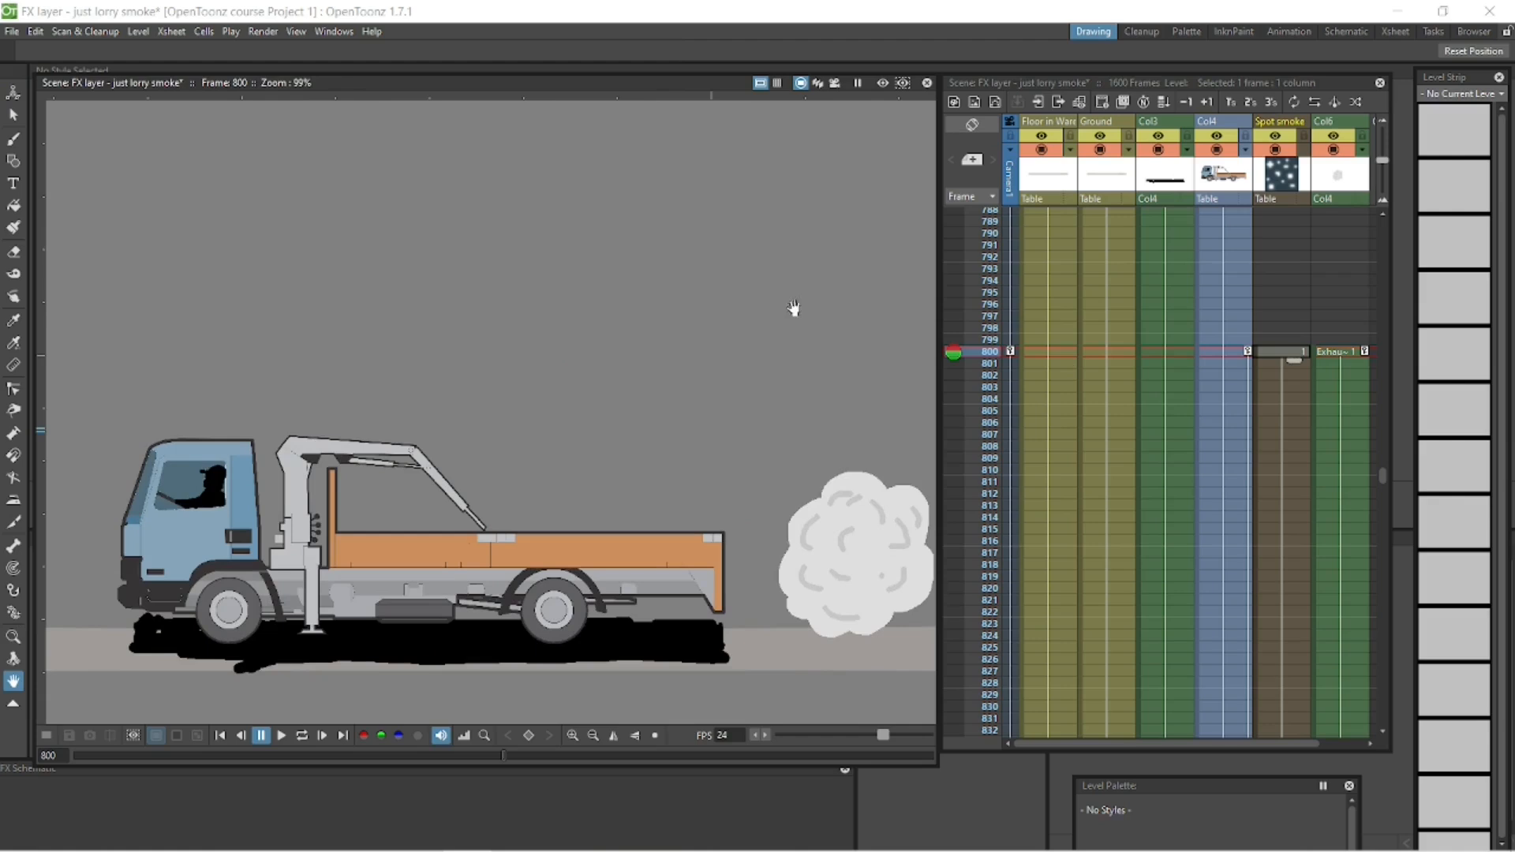
left_click(14, 93)
left_click_drag(713, 353, 739, 568)
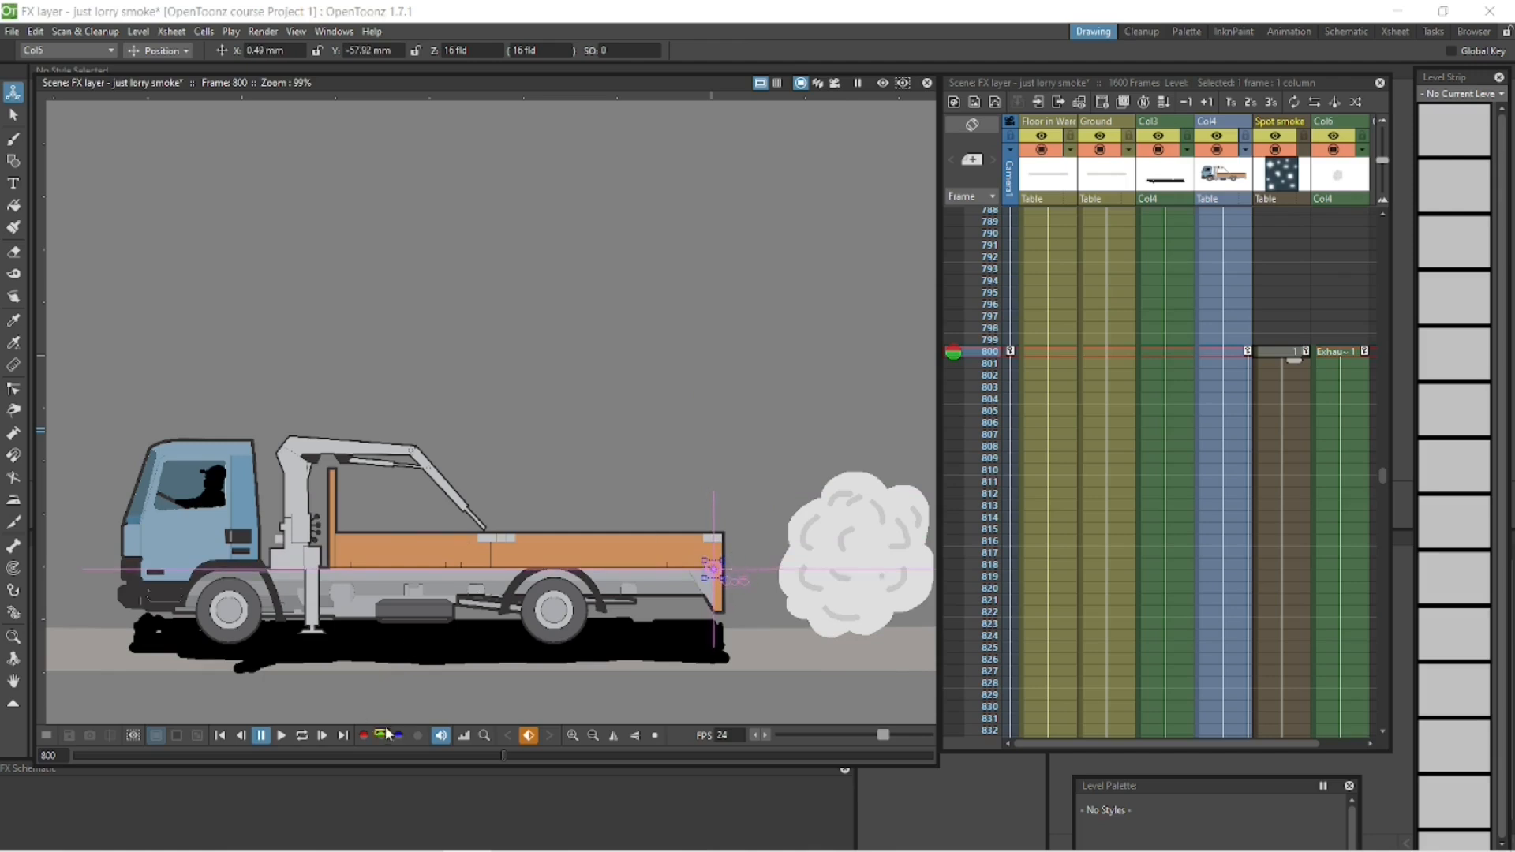
Step: Play the animation from frame 800 and check whether the Spot smoke emitter stays with the moving truck
left_click(302, 736)
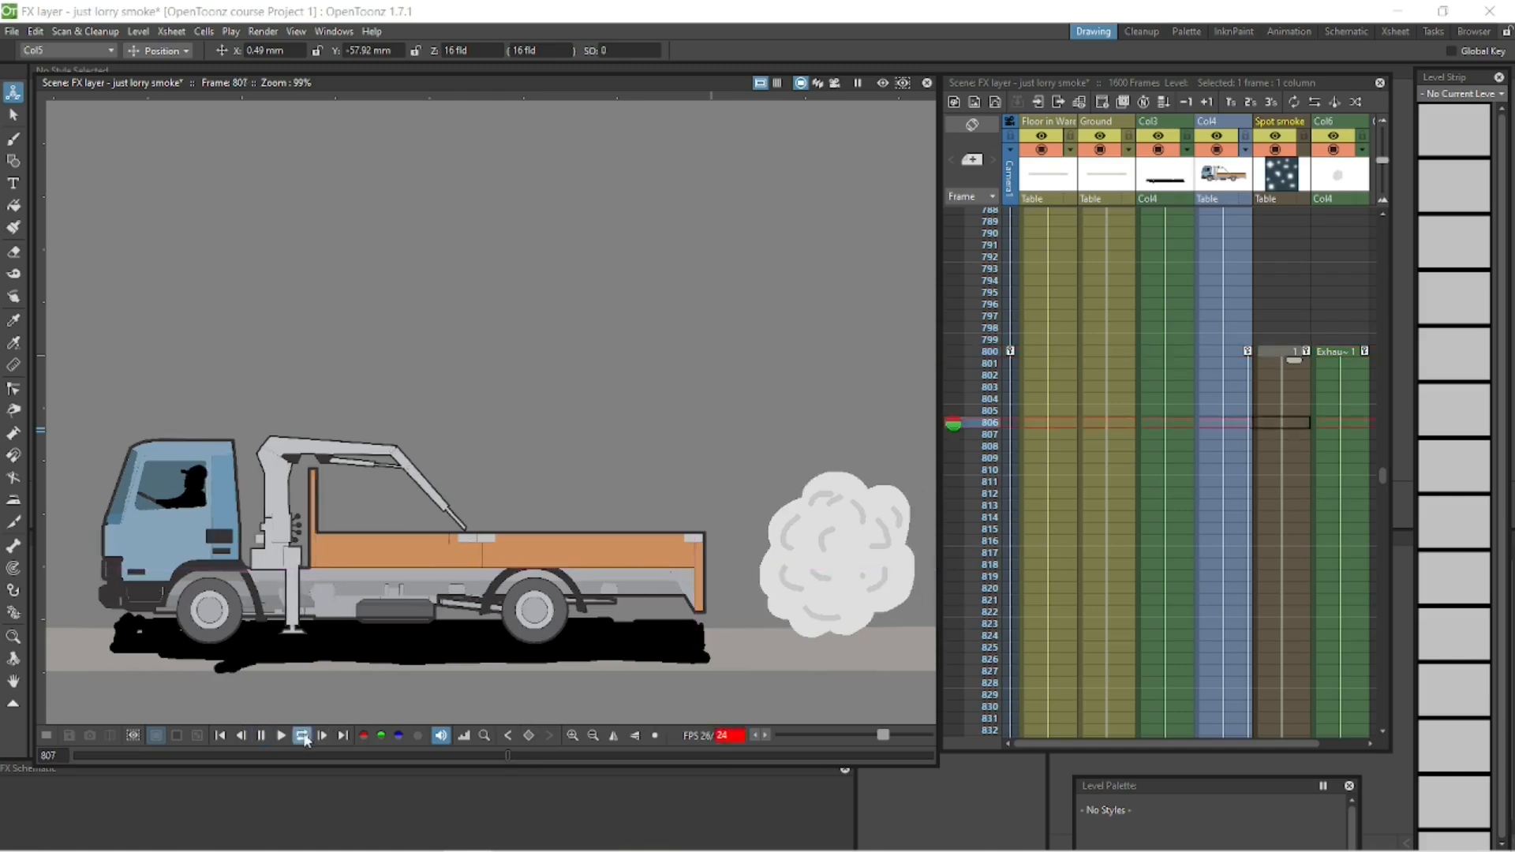
left_click(262, 735)
key("space")
scroll(720, 626, "down", 6)
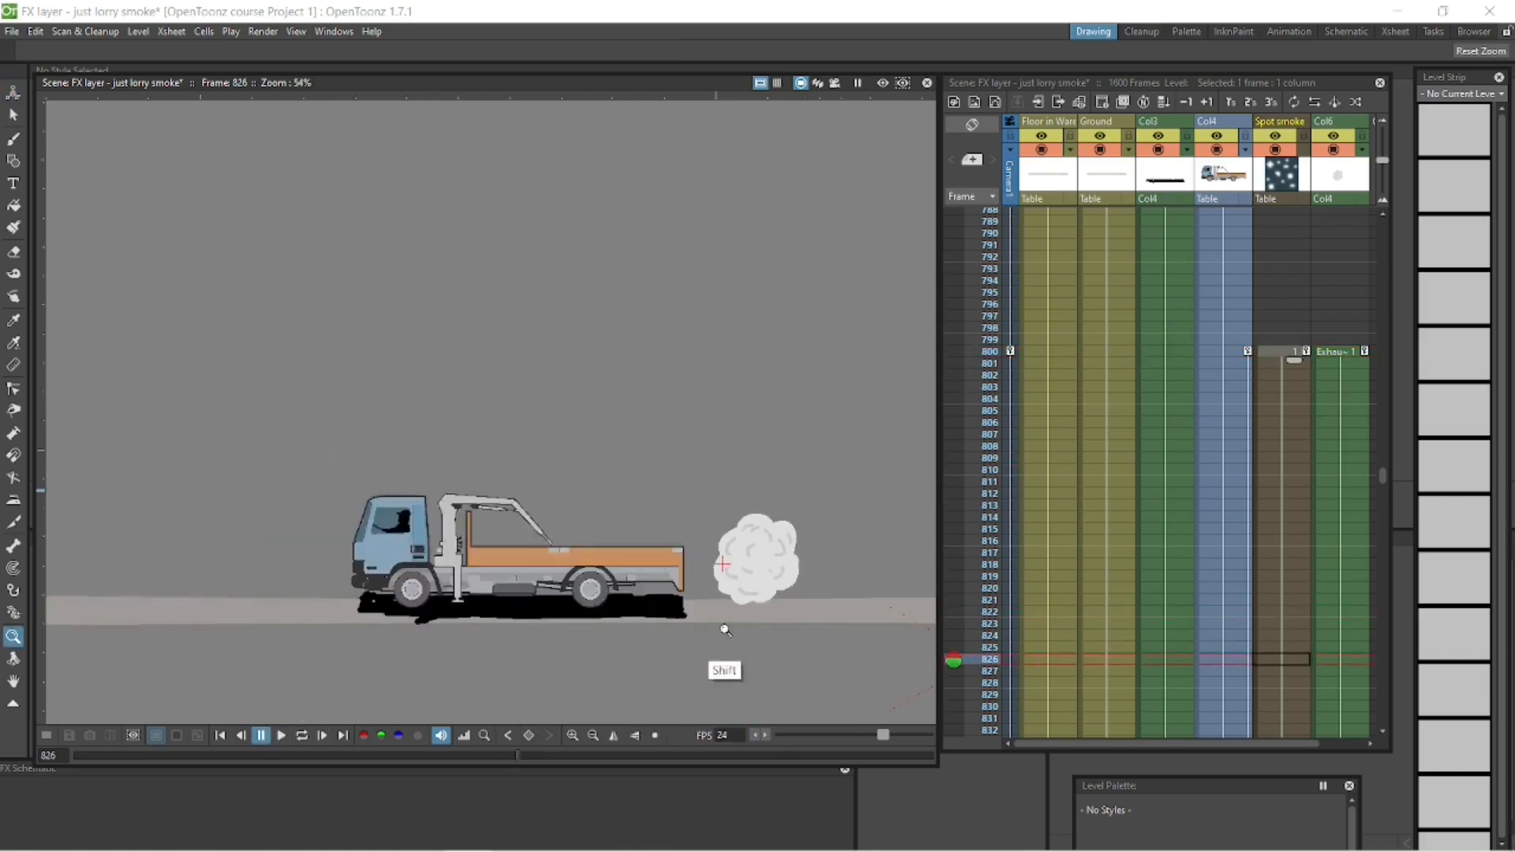
left_click_drag(750, 631, 674, 570)
scroll(674, 569, "up", 4)
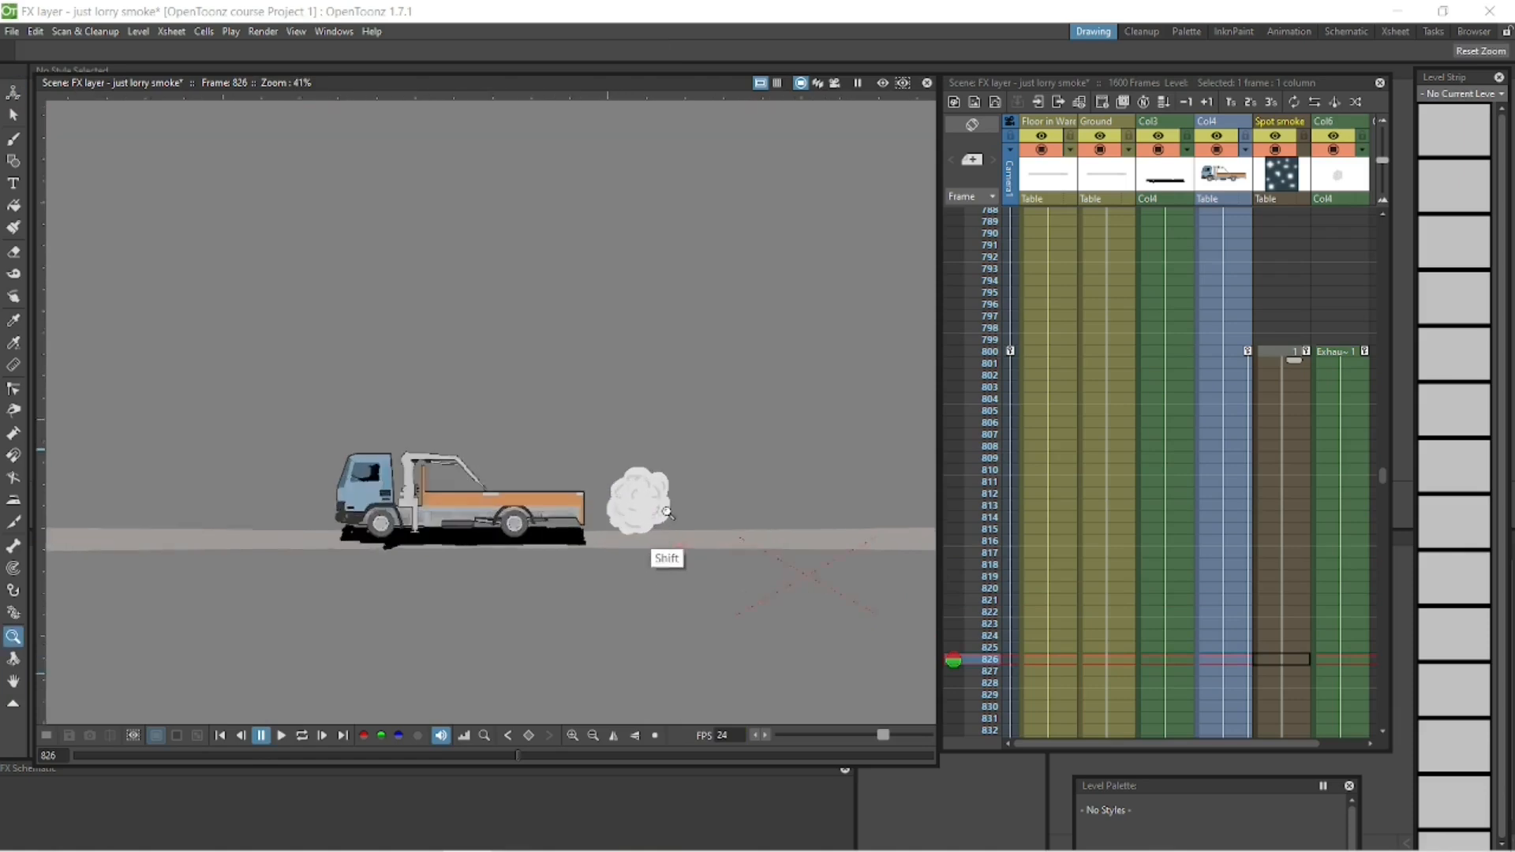
key("a")
left_click_drag(669, 508, 829, 543)
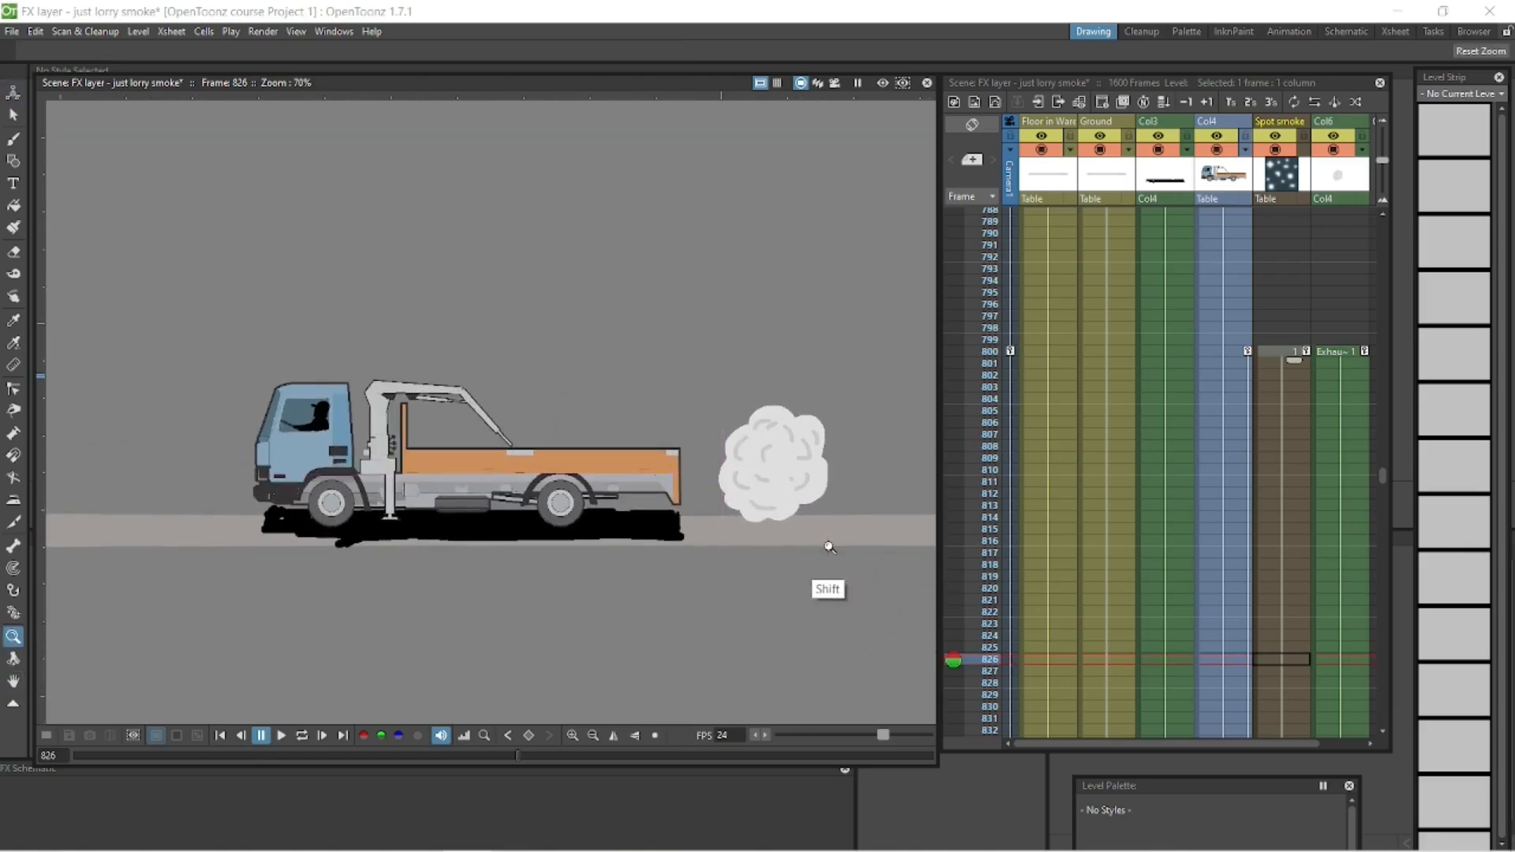
scroll(820, 541, "up", 1)
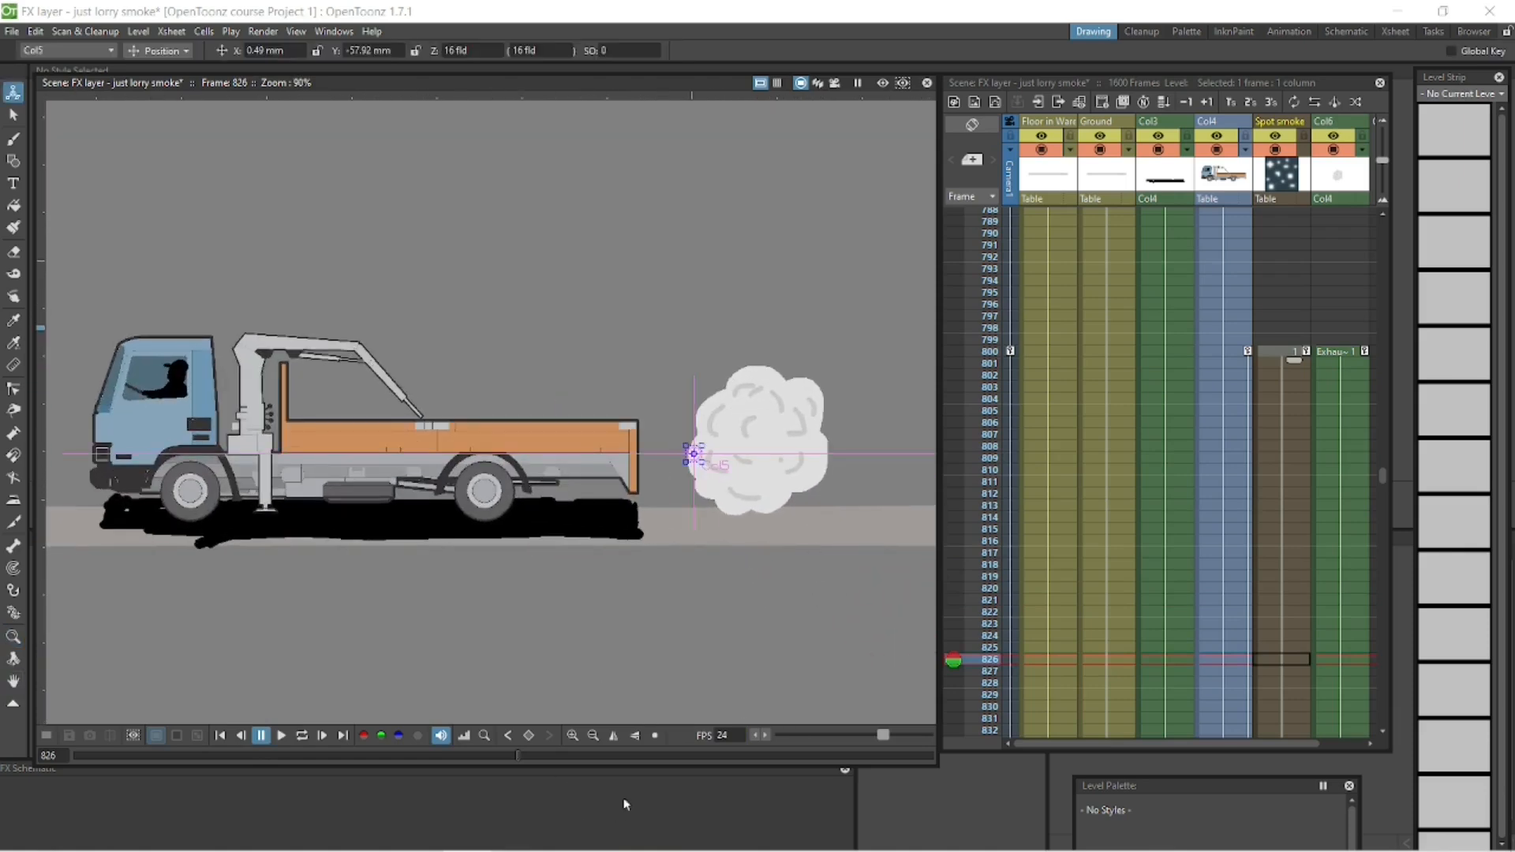
Step: Link the Spot smoke node to the Truck 04 node as its parent in the Stage Schematic
left_click_drag(646, 770, 763, 154)
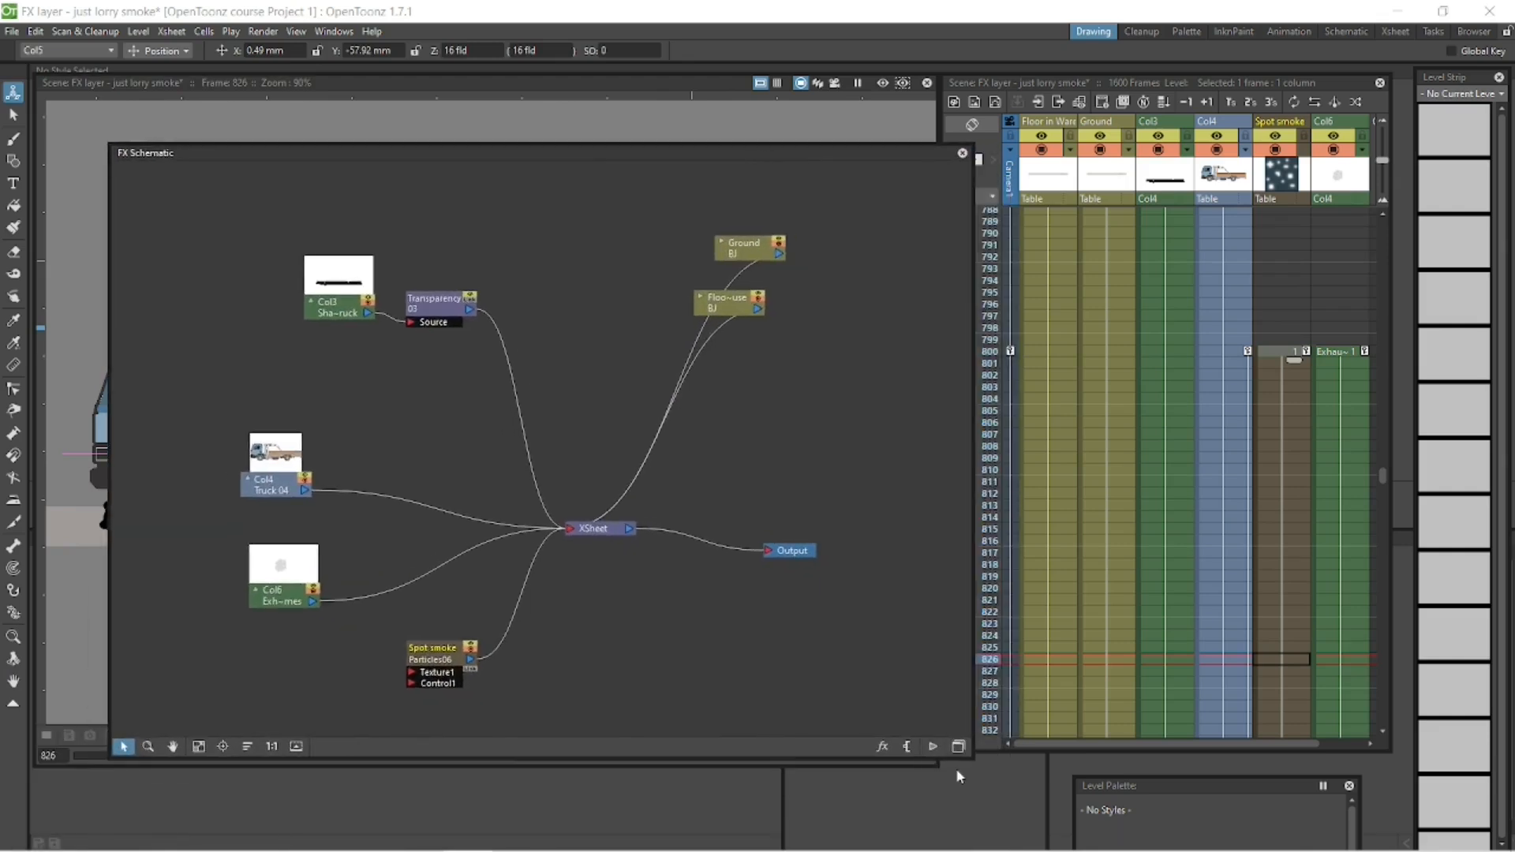
left_click(959, 748)
left_click_drag(237, 445, 616, 465)
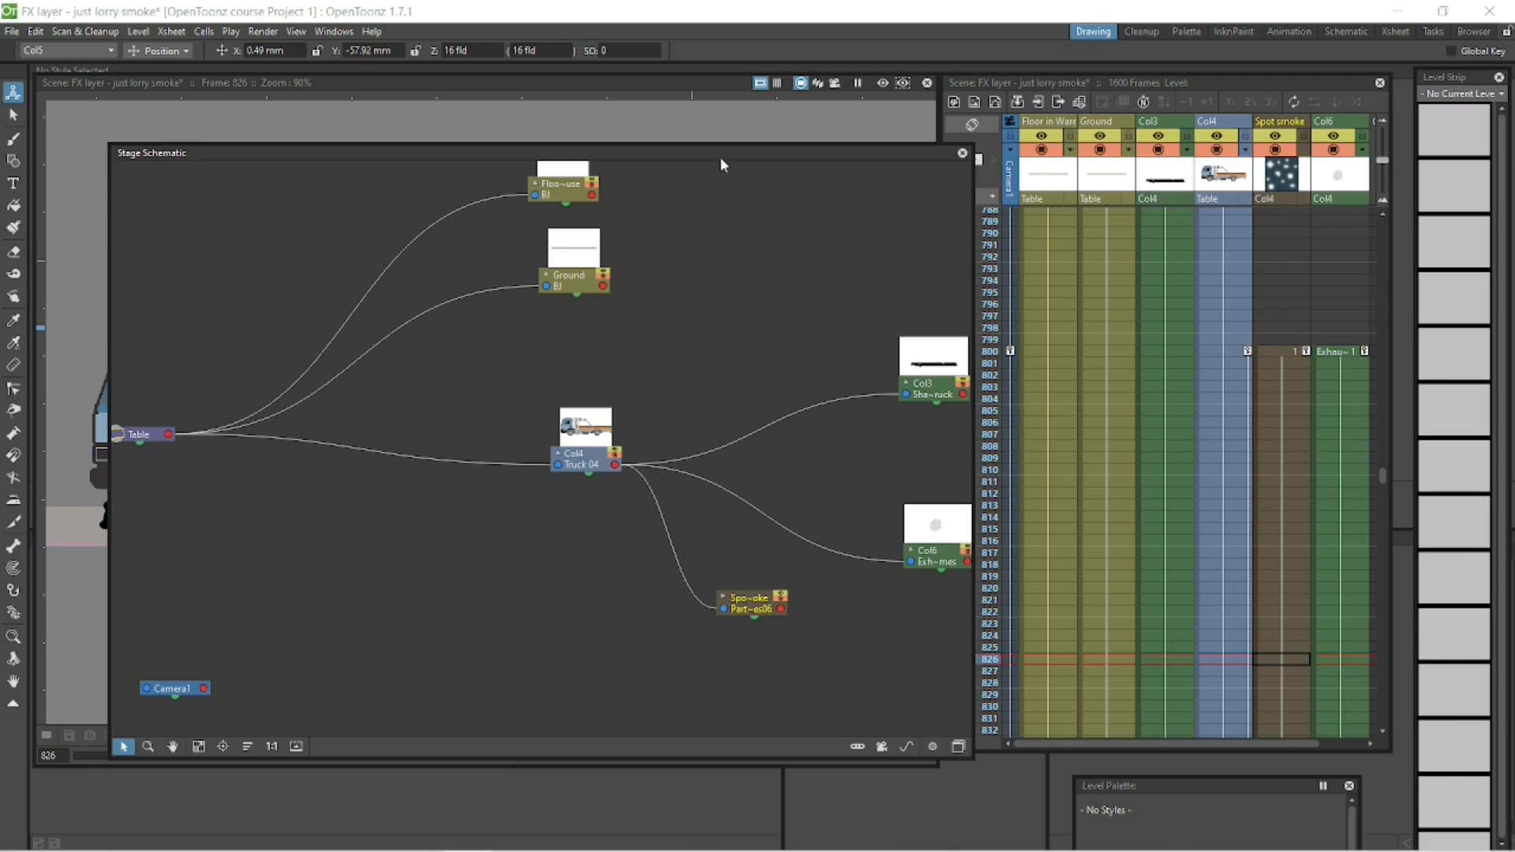
Step: Reposition the Spot smoke emitter at frame 800 onto the truck's rear end, at about X 126.49 mm, Y -10.75 mm
left_click_drag(720, 157, 598, 804)
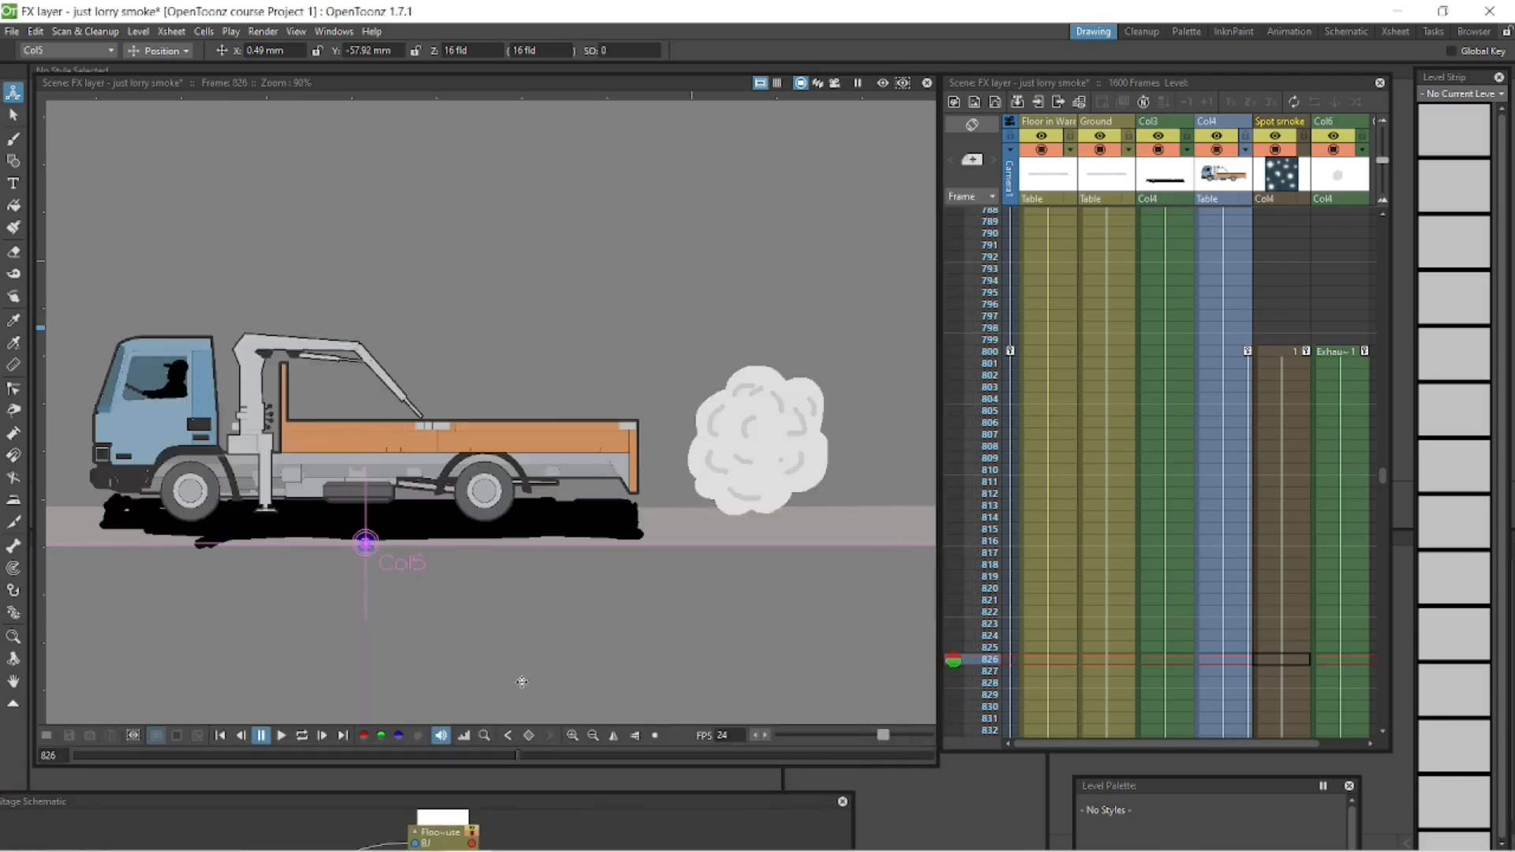
left_click(1287, 357)
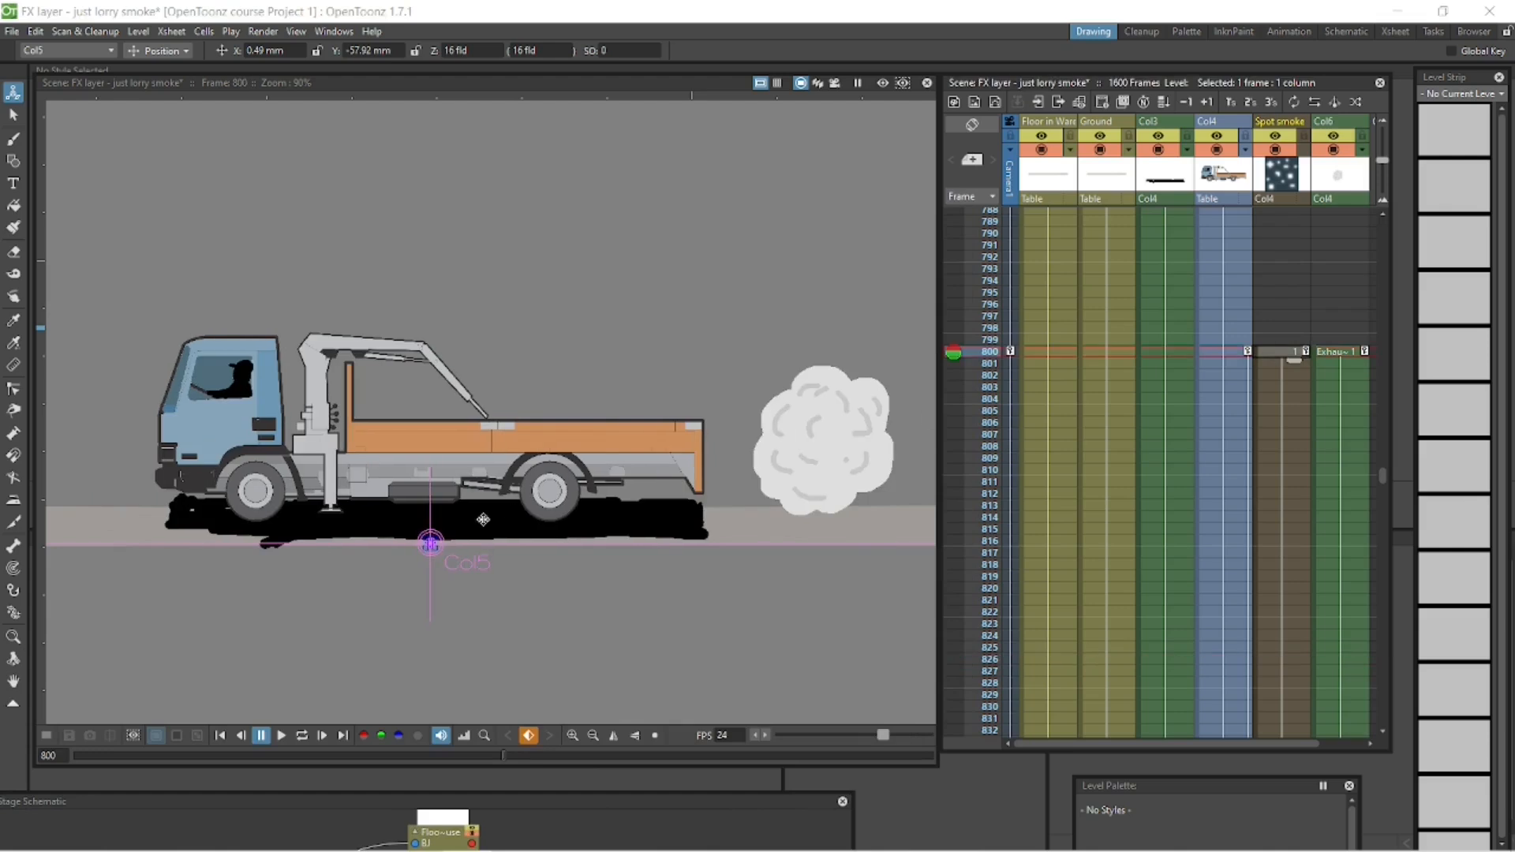
left_click_drag(448, 539, 712, 446)
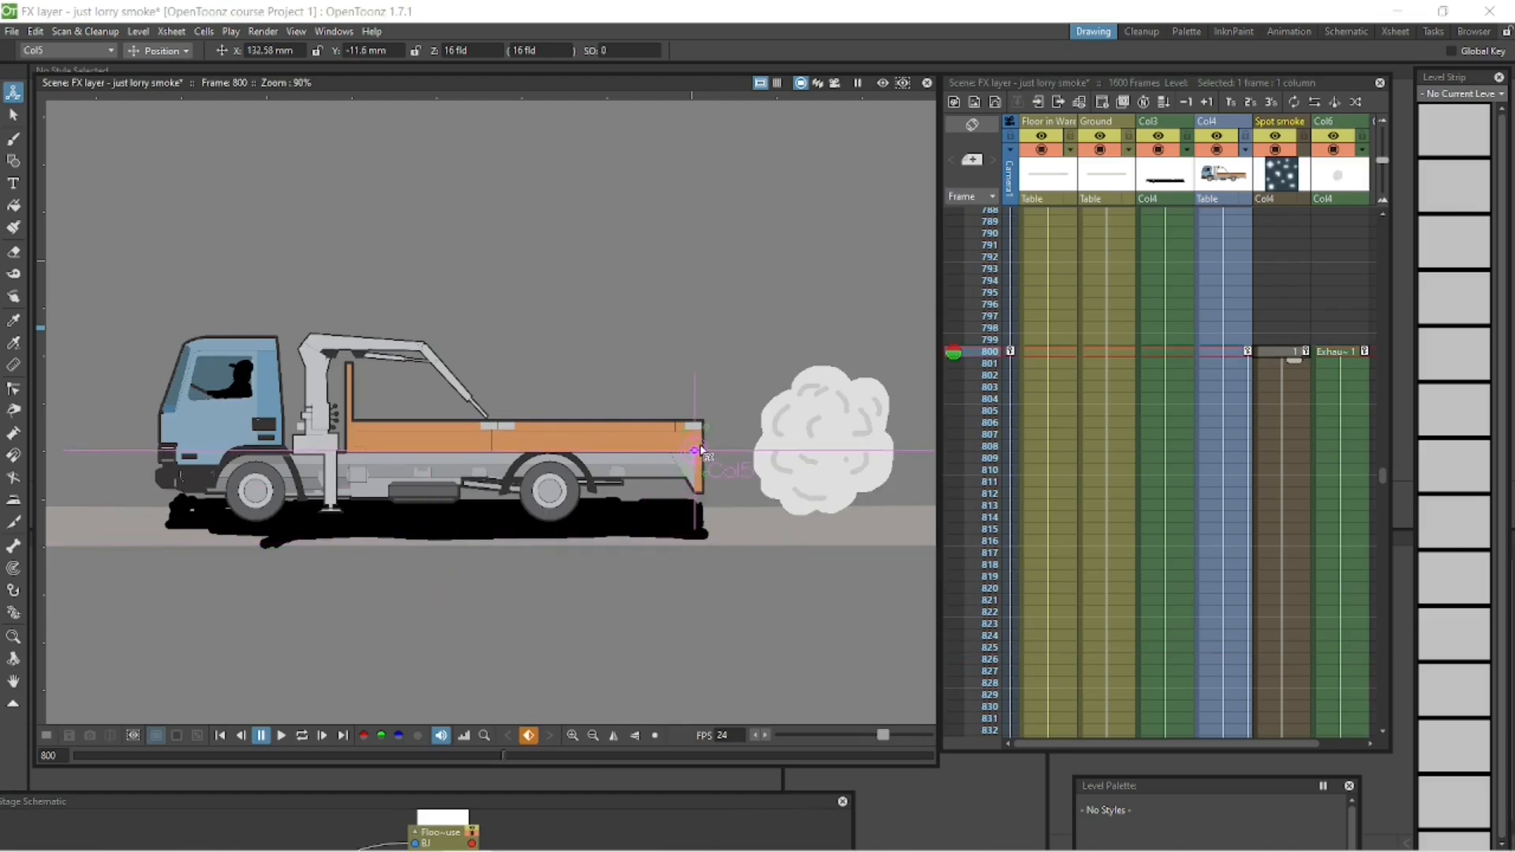
left_click_drag(701, 452, 693, 448)
Step: Play back from frame 800 to check that the emitter travels with the truck, and return to frame 750
left_click(1271, 357)
key("p")
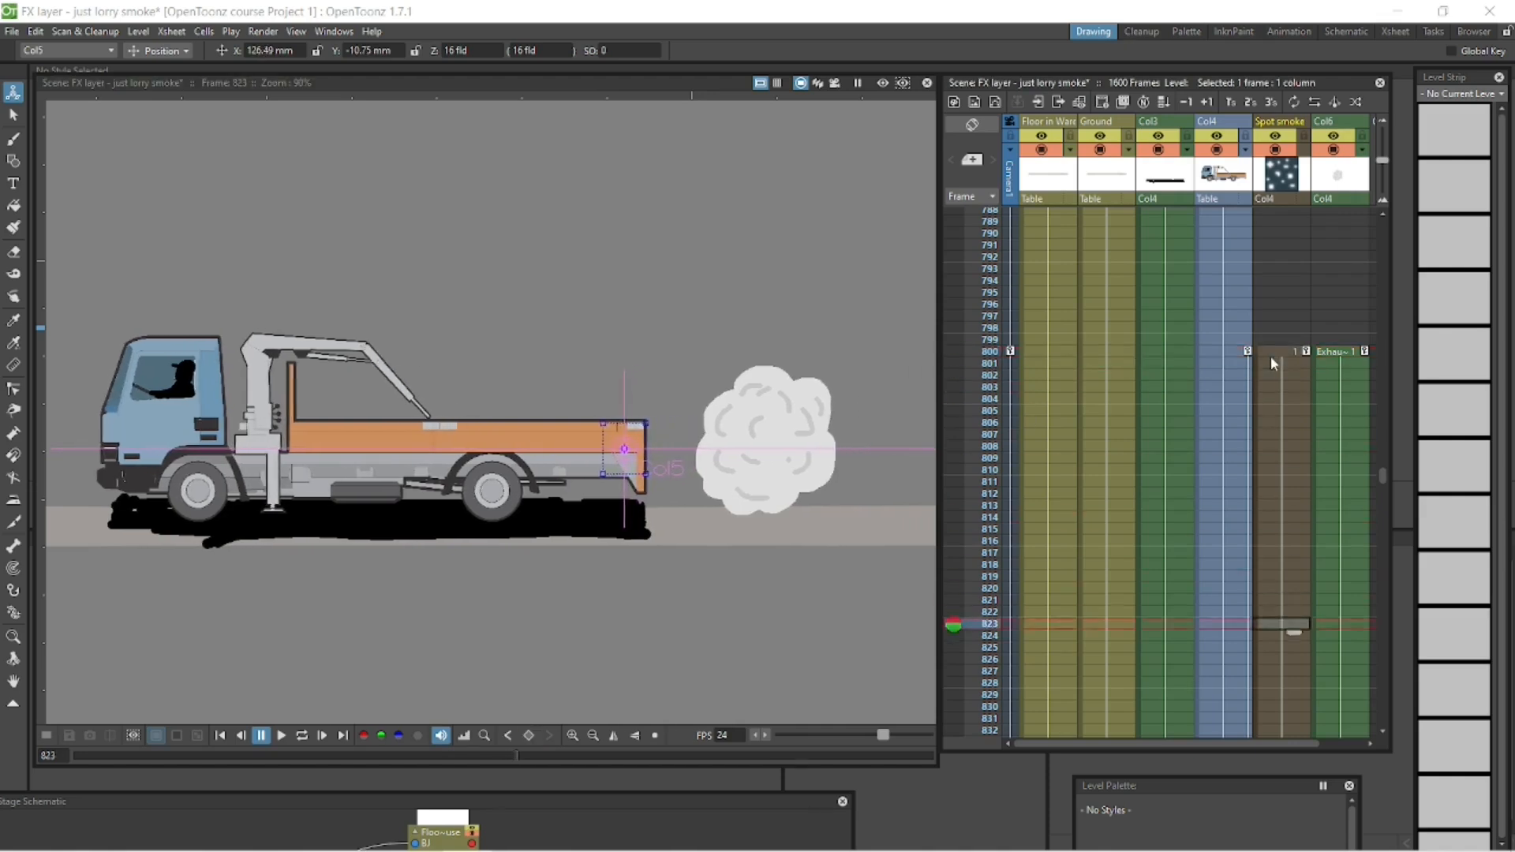
left_click(222, 736)
Step: Open the Spot smoke particle settings from the FX Schematic and review its Source, Birth Params, Environment, Animation and Colors parameters
left_click_drag(571, 800, 696, 124)
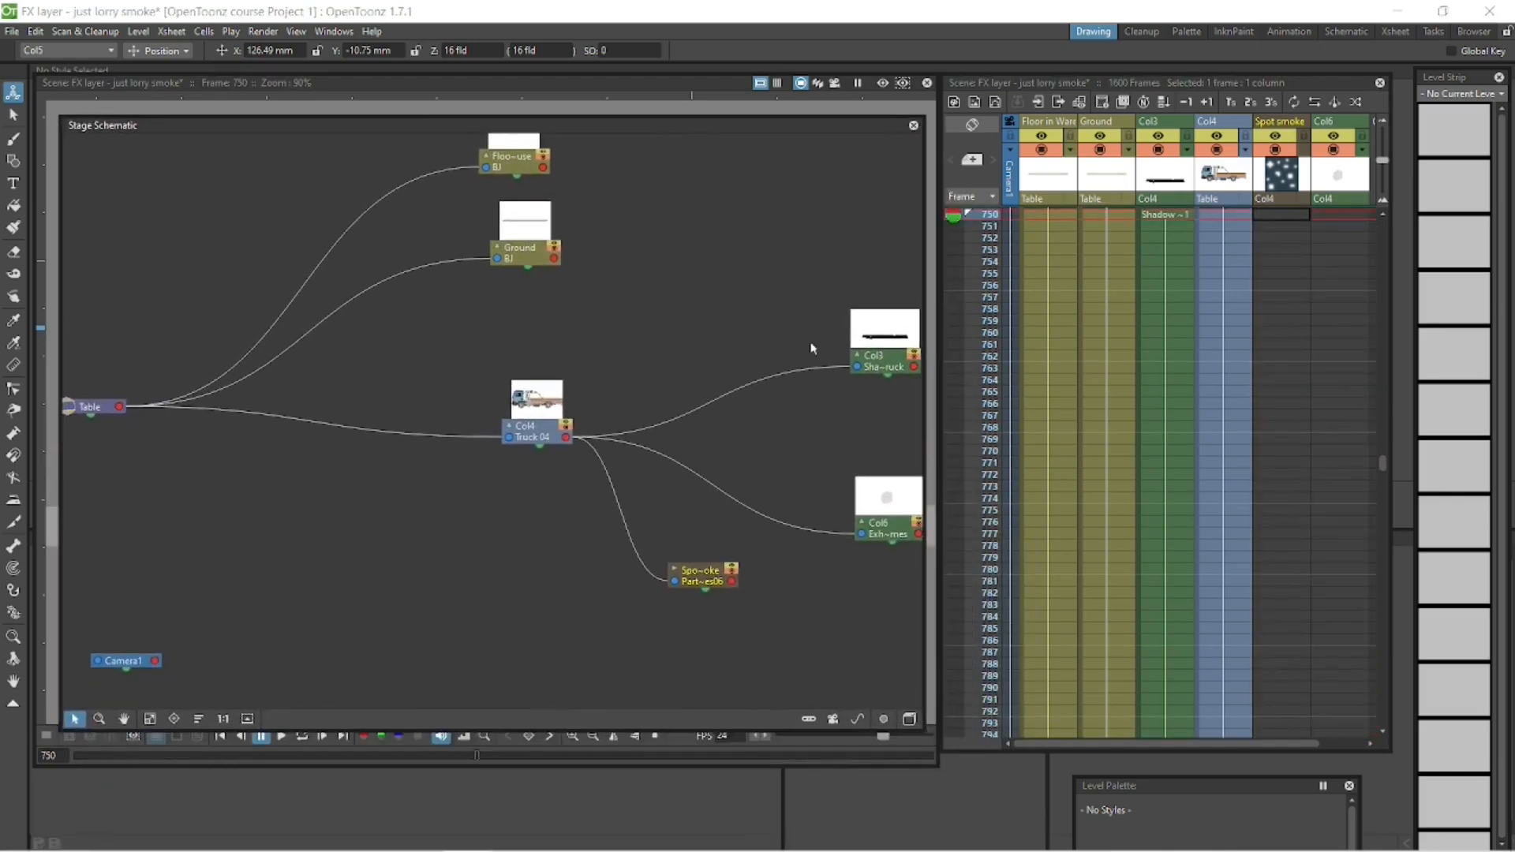
left_click(909, 719)
left_click_drag(401, 618, 446, 620)
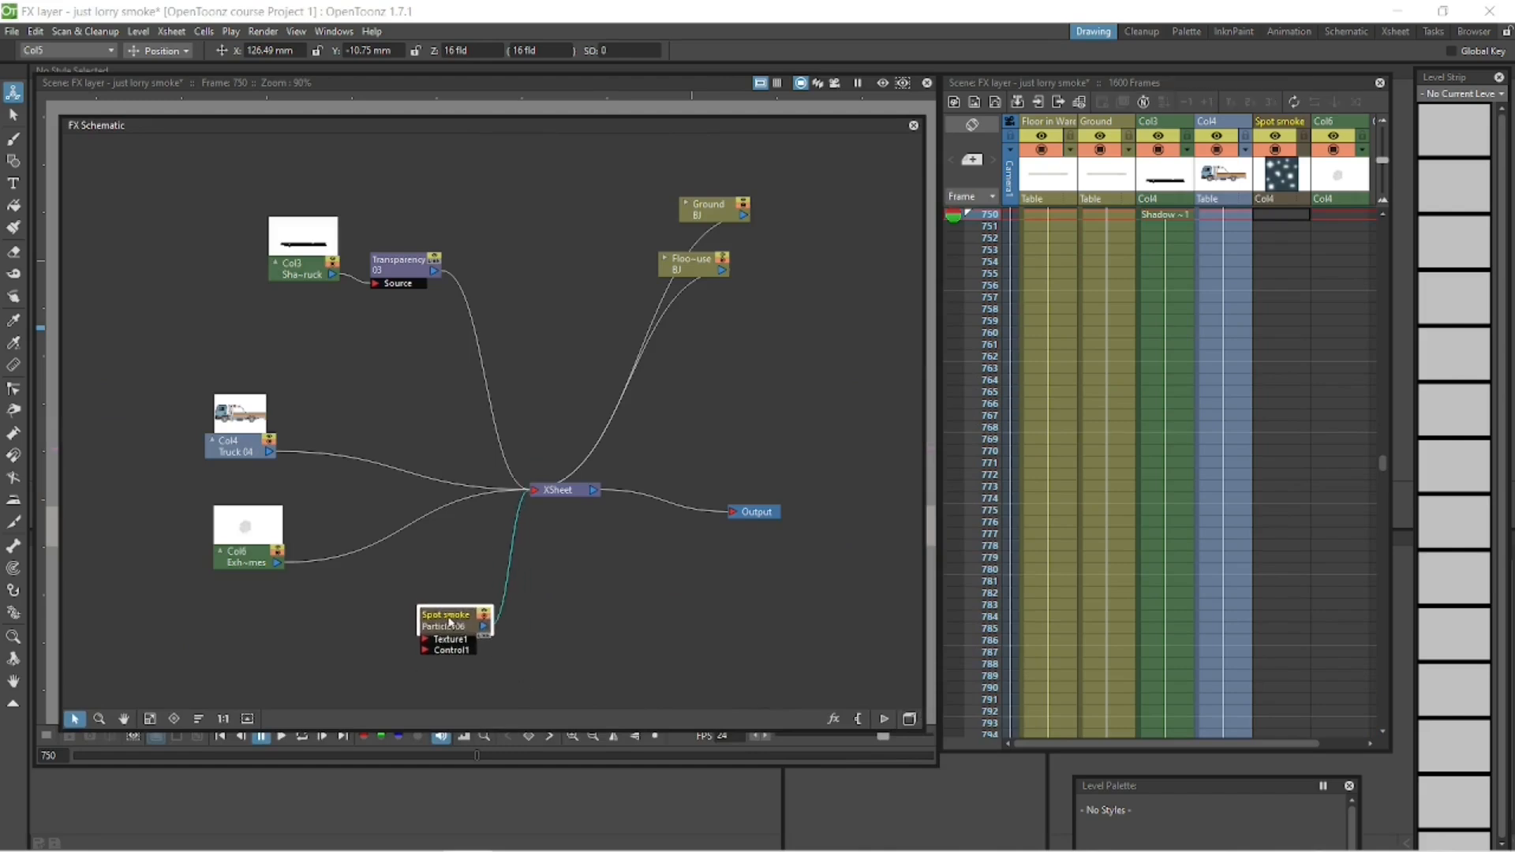
double_click(448, 627)
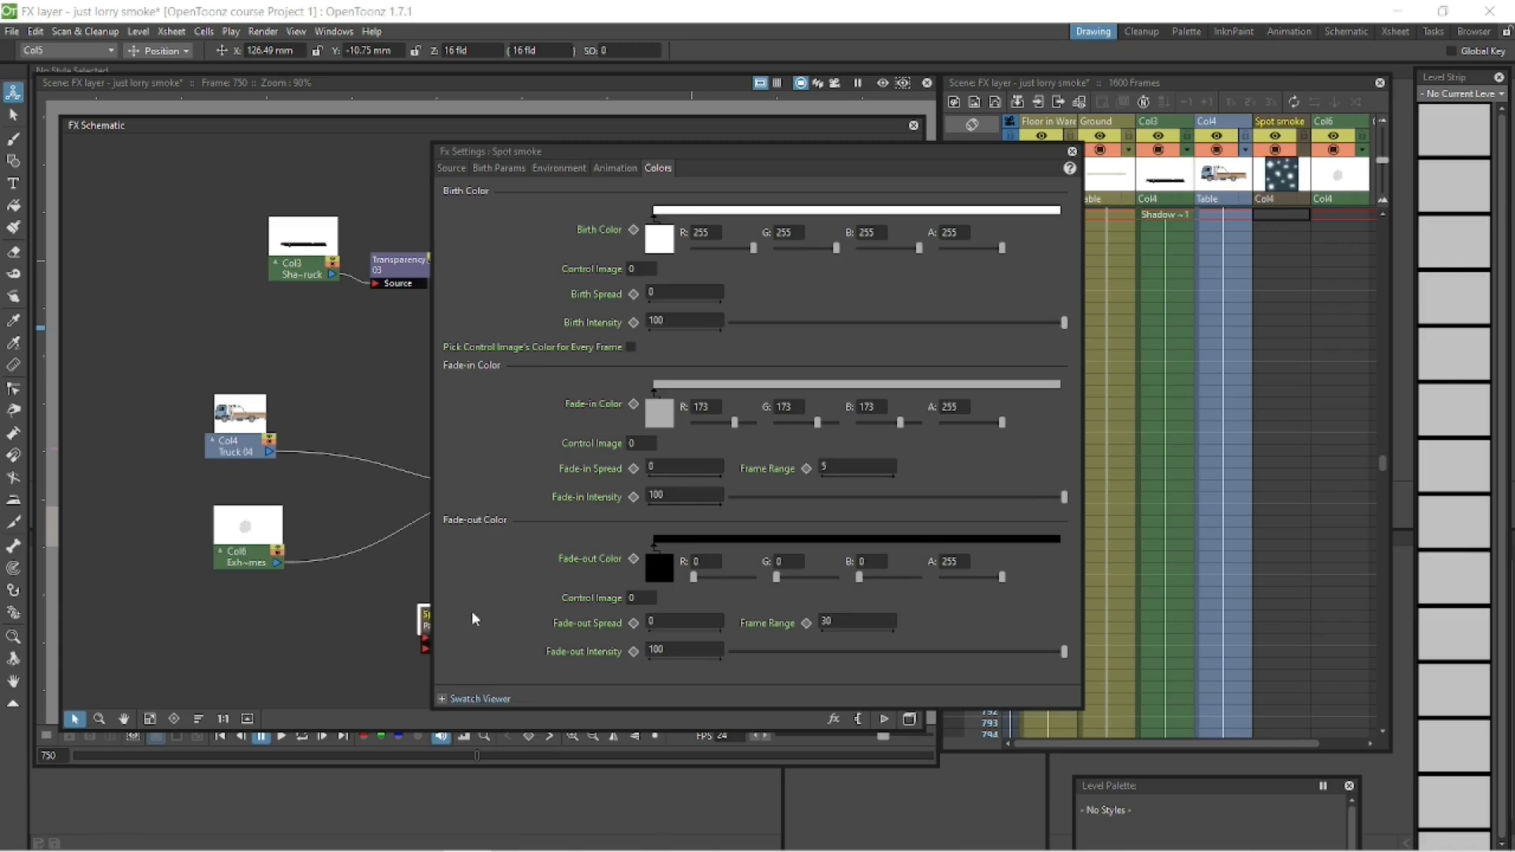
left_click(452, 169)
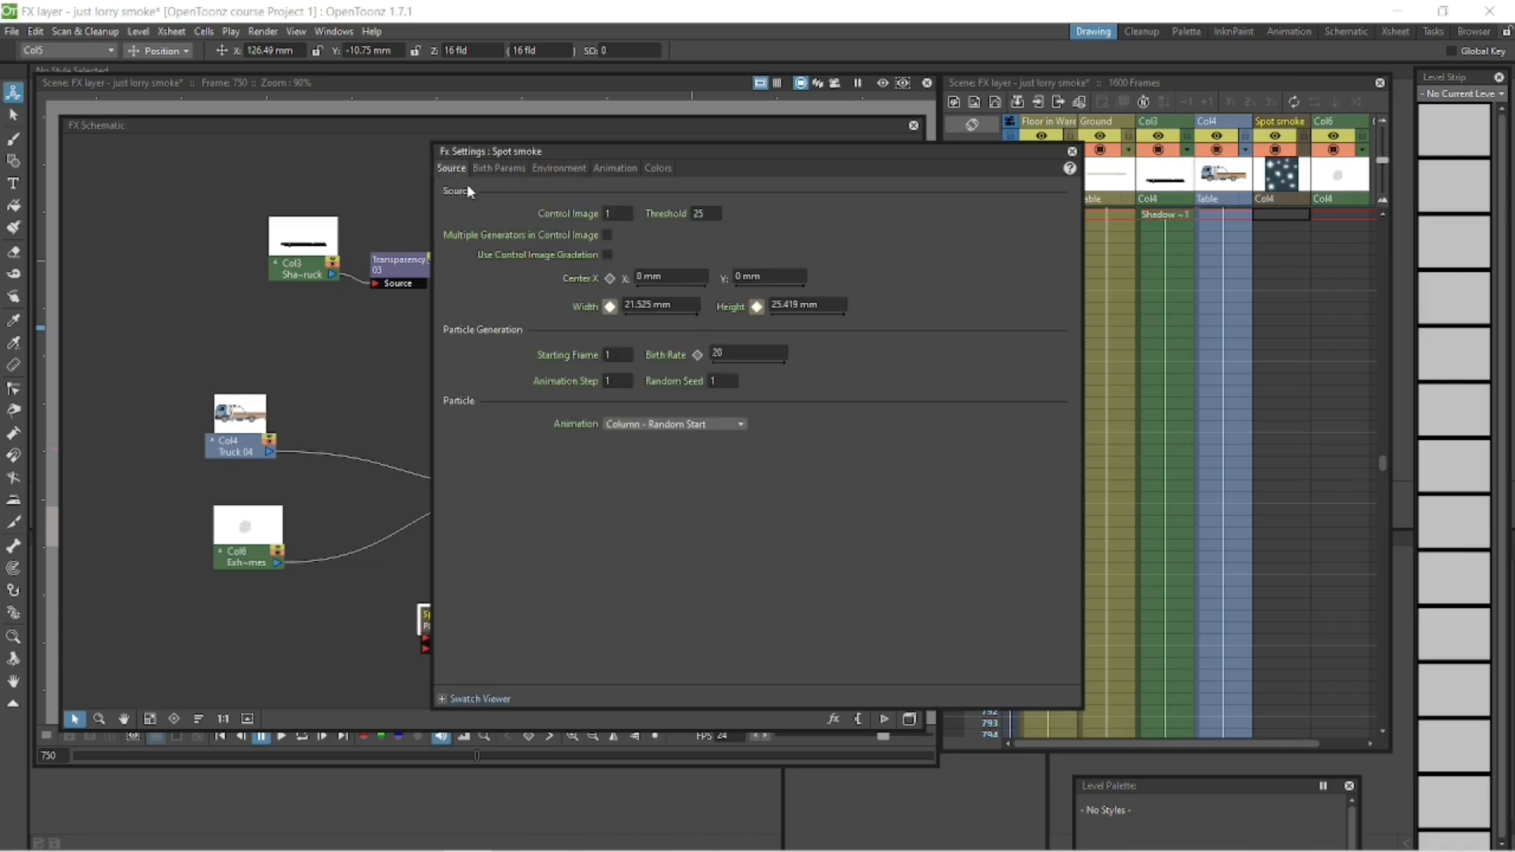
left_click(501, 170)
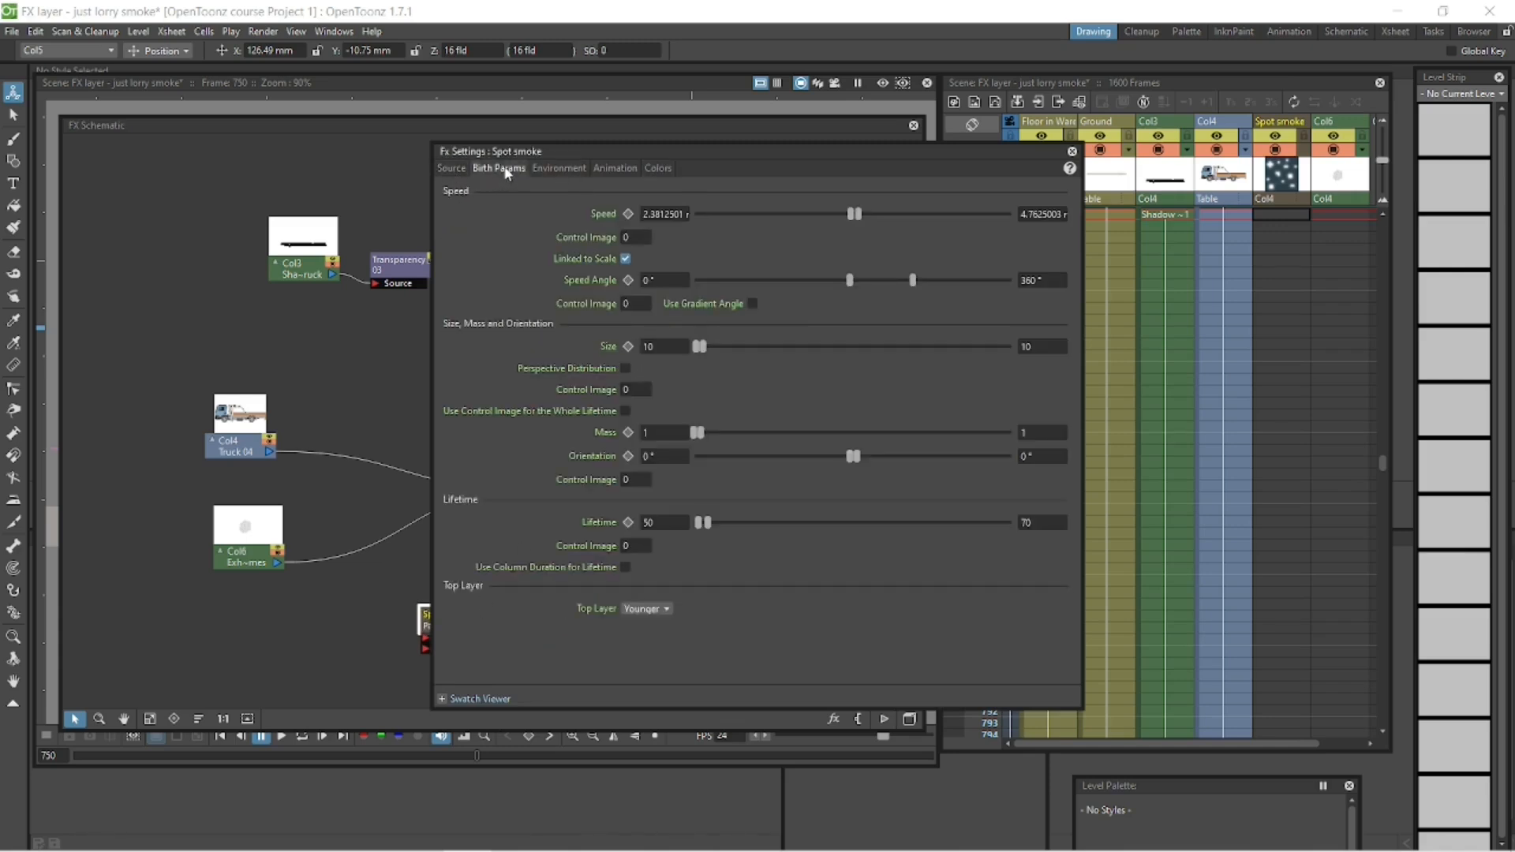
left_click(566, 171)
left_click(617, 171)
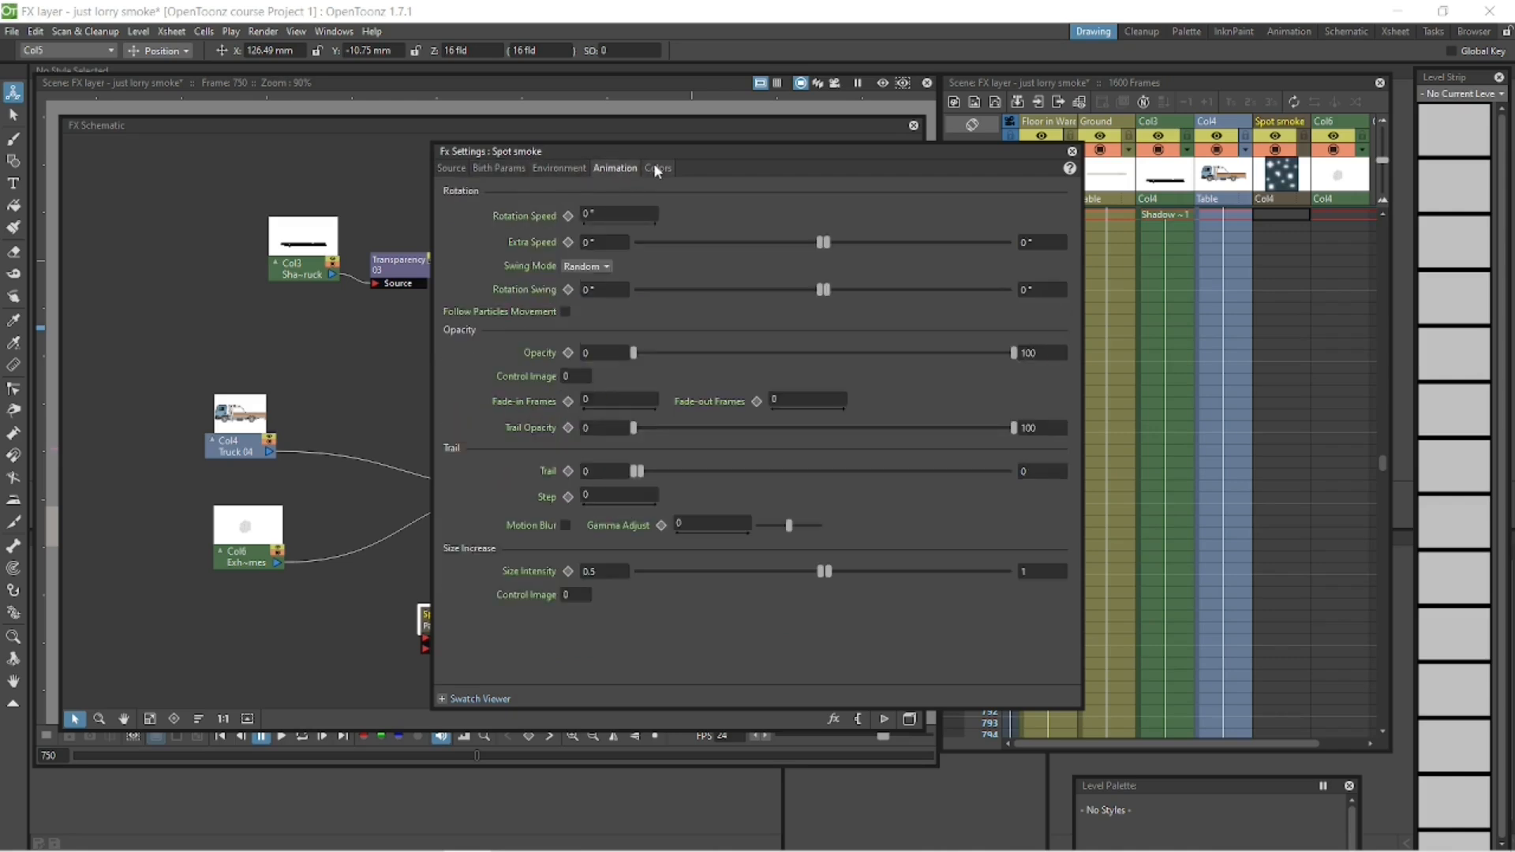
left_click(658, 171)
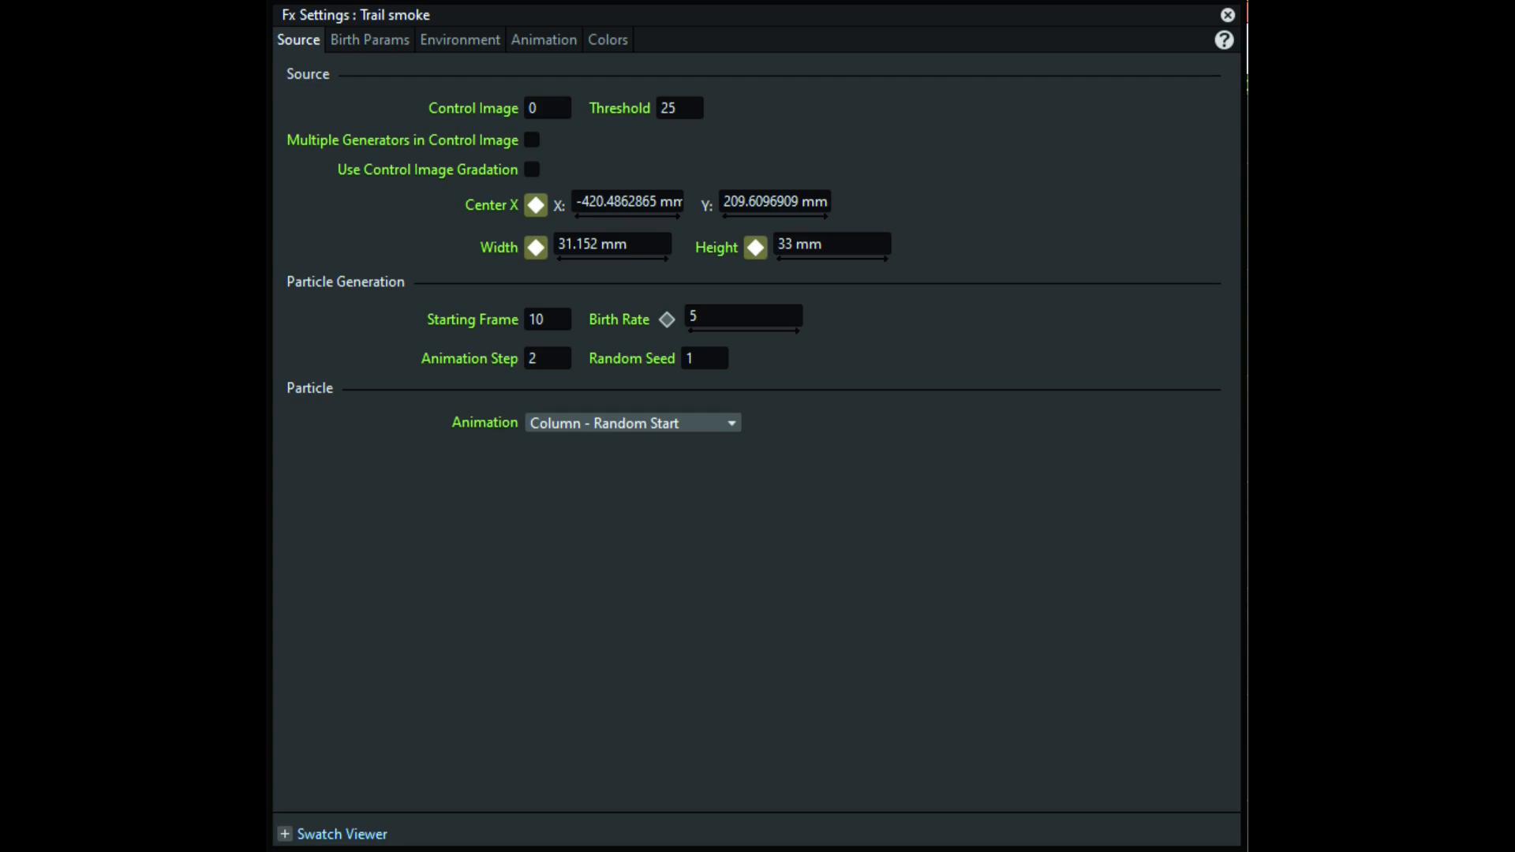
Step: Review the Trail smoke effect's Birth Params, Environment, Animation and Colors settings
left_click(369, 39)
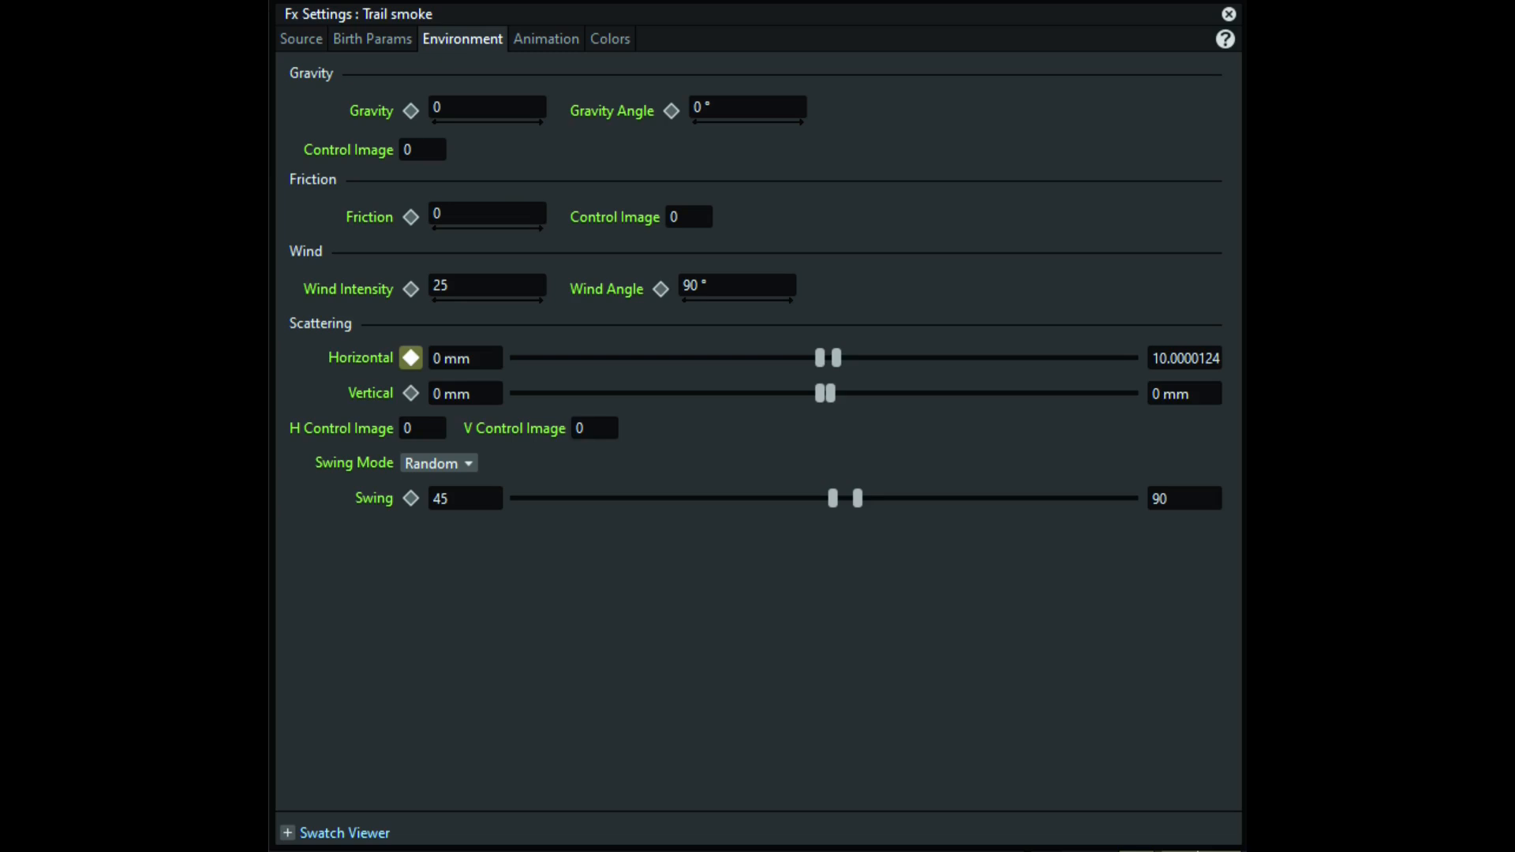
left_click(546, 39)
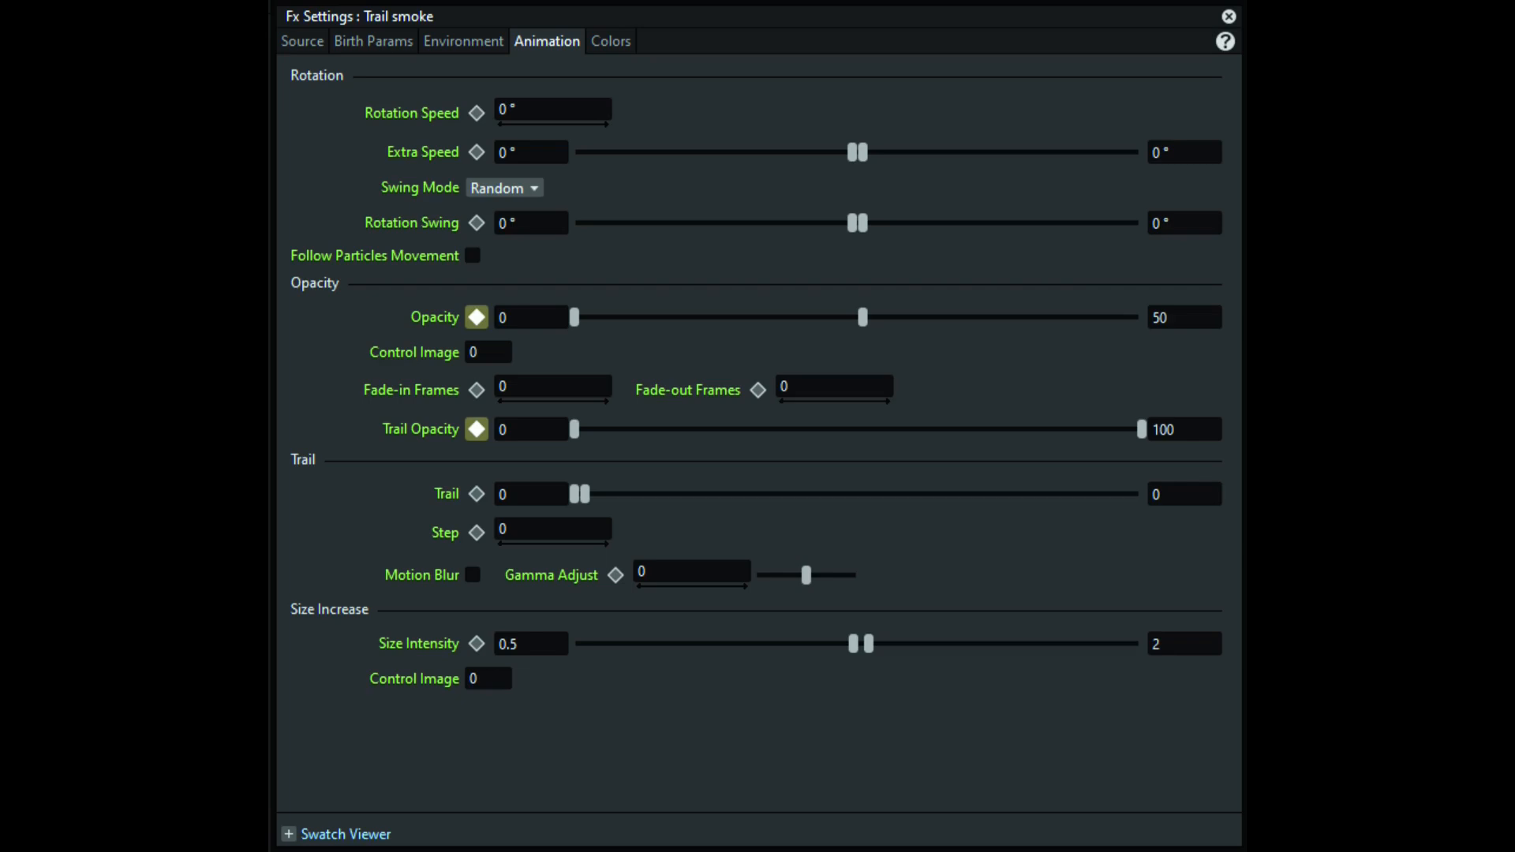
left_click(611, 40)
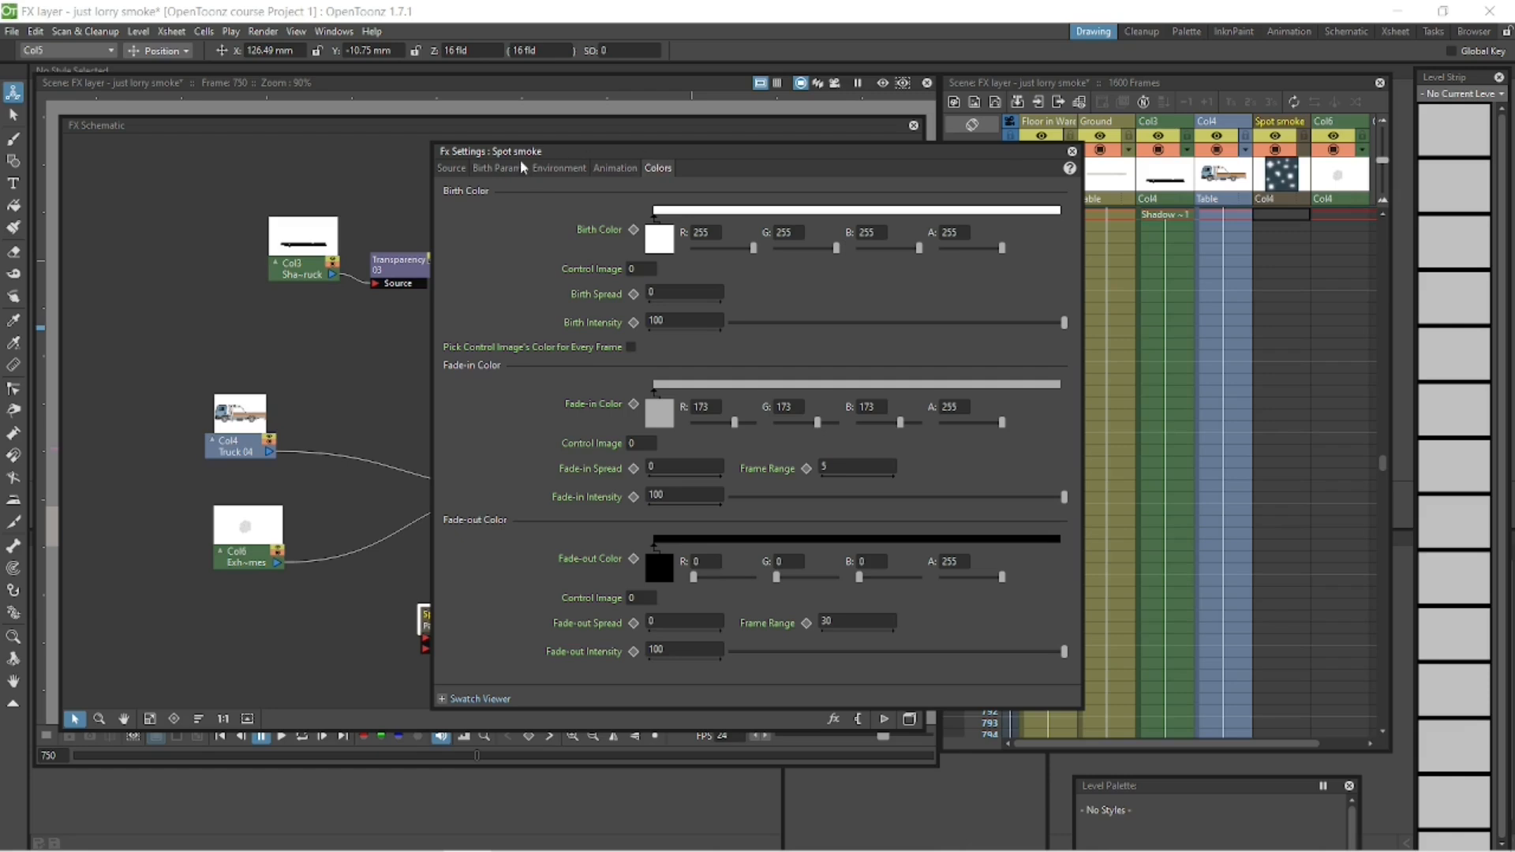
Step: Recheck the Spot smoke Source parameters, close the effect settings and move the FX Schematic out of the way
left_click(447, 168)
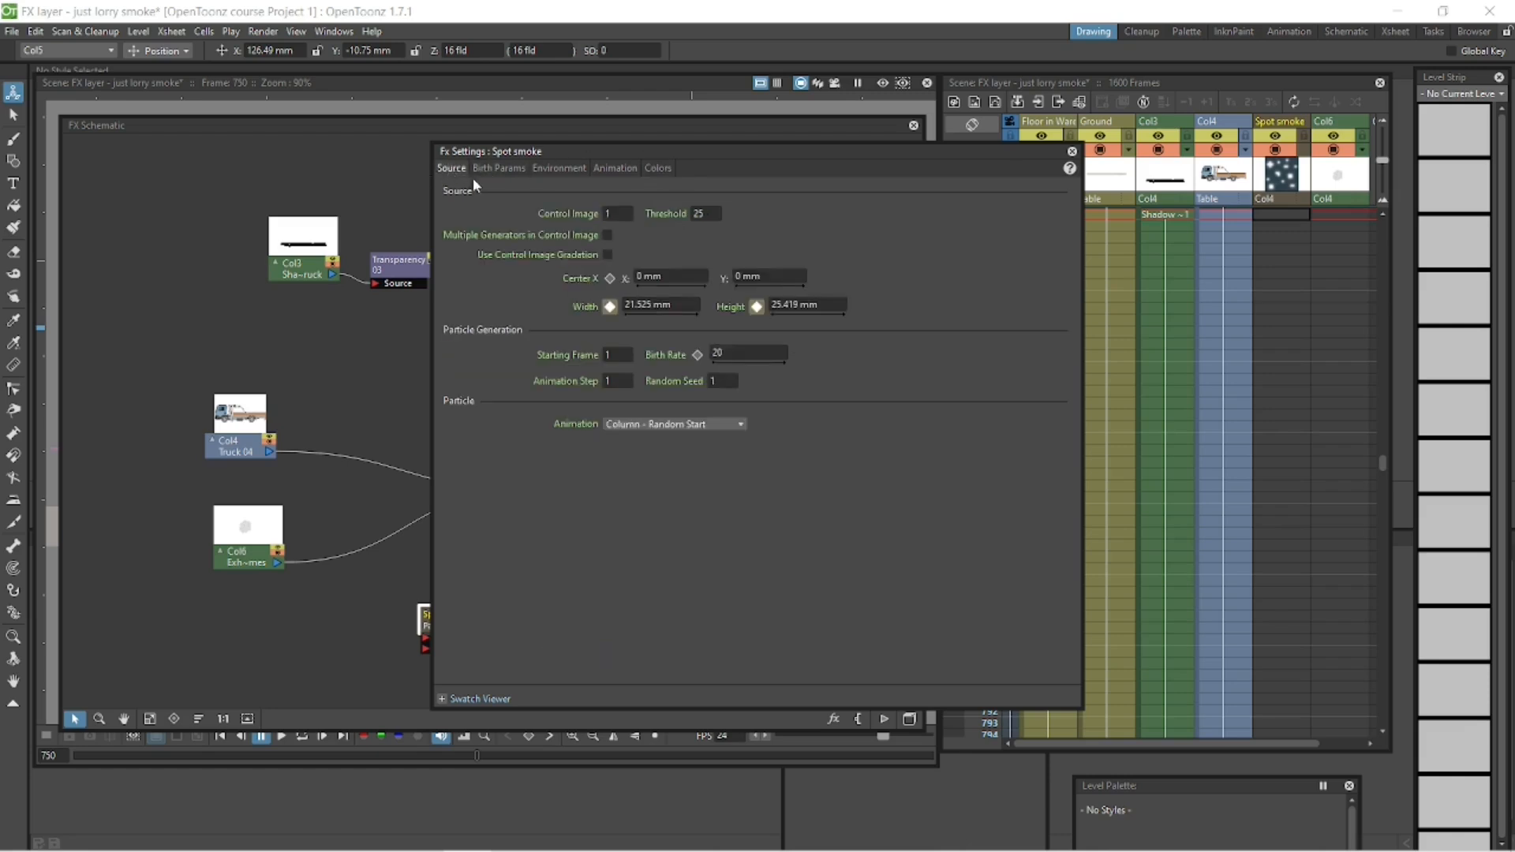
left_click(1071, 151)
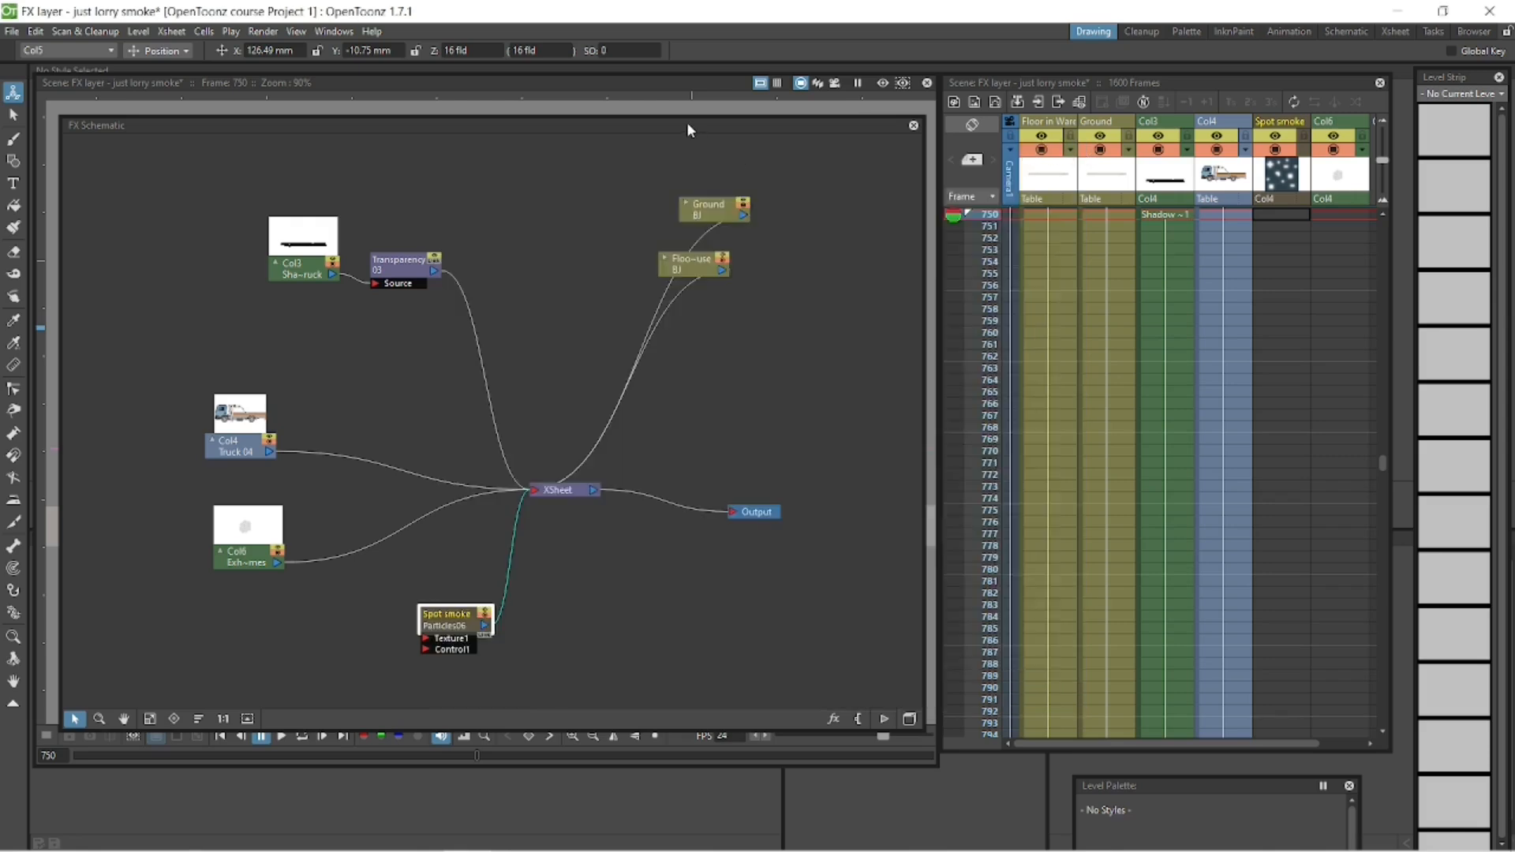
left_click_drag(689, 130, 606, 796)
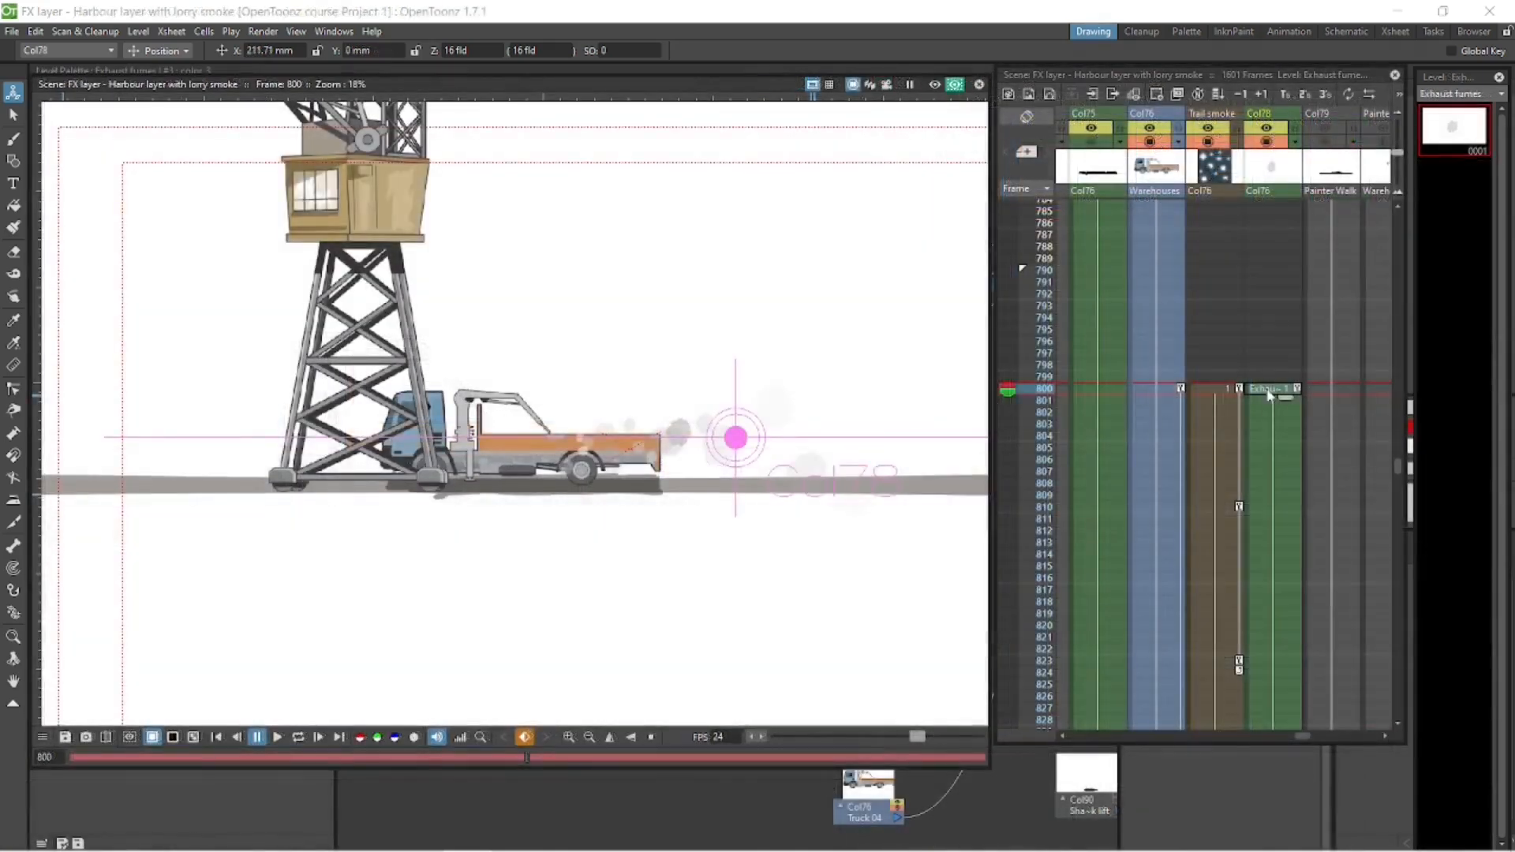
Step: Preview the Harbour layer scene from frame 790 to check the trail smoke behind the moving lorry
left_click(955, 86)
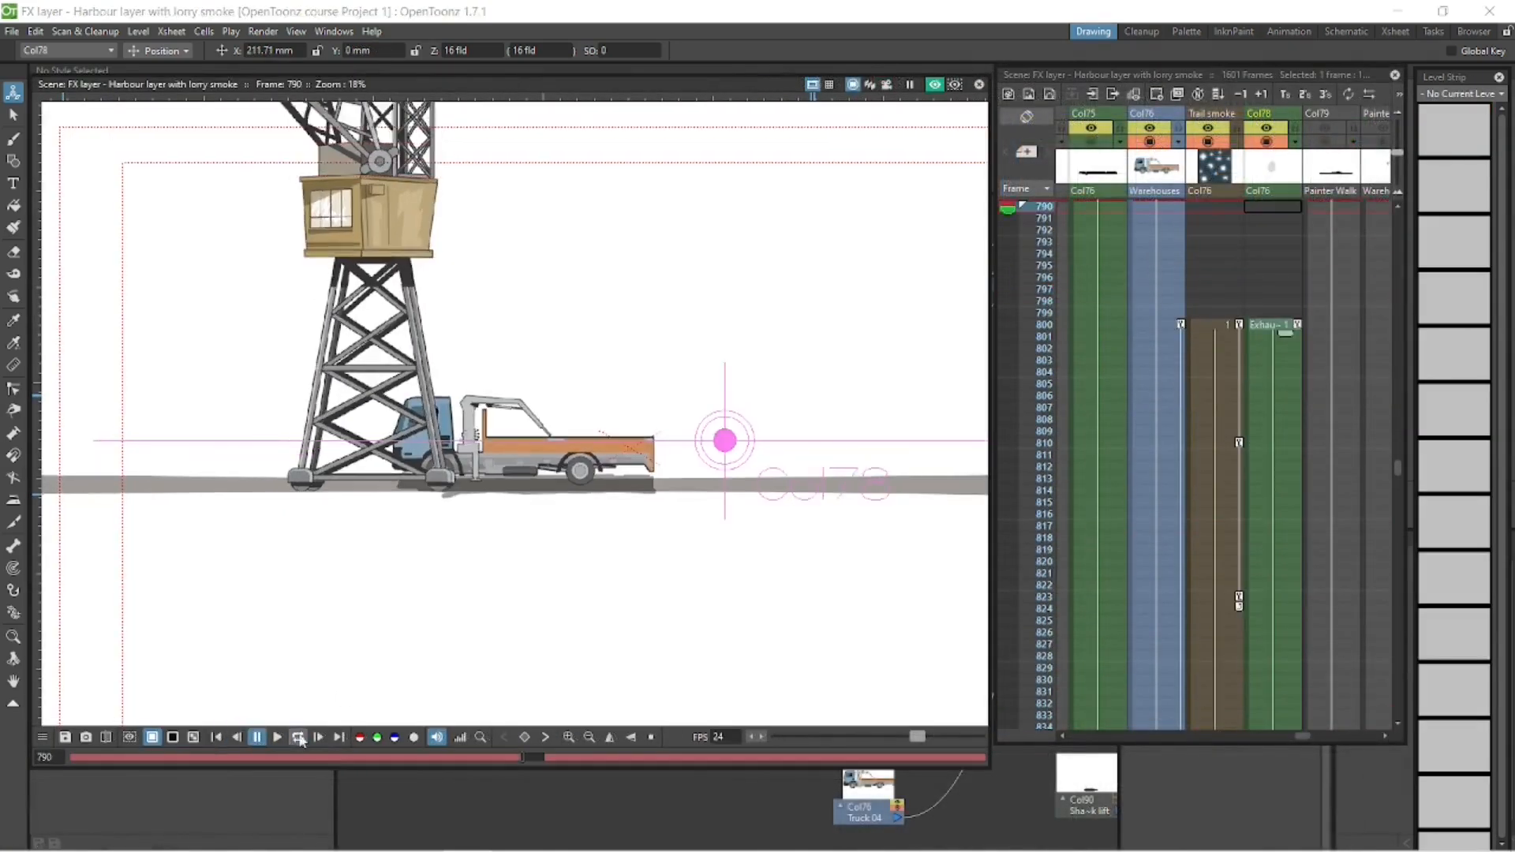
left_click(298, 737)
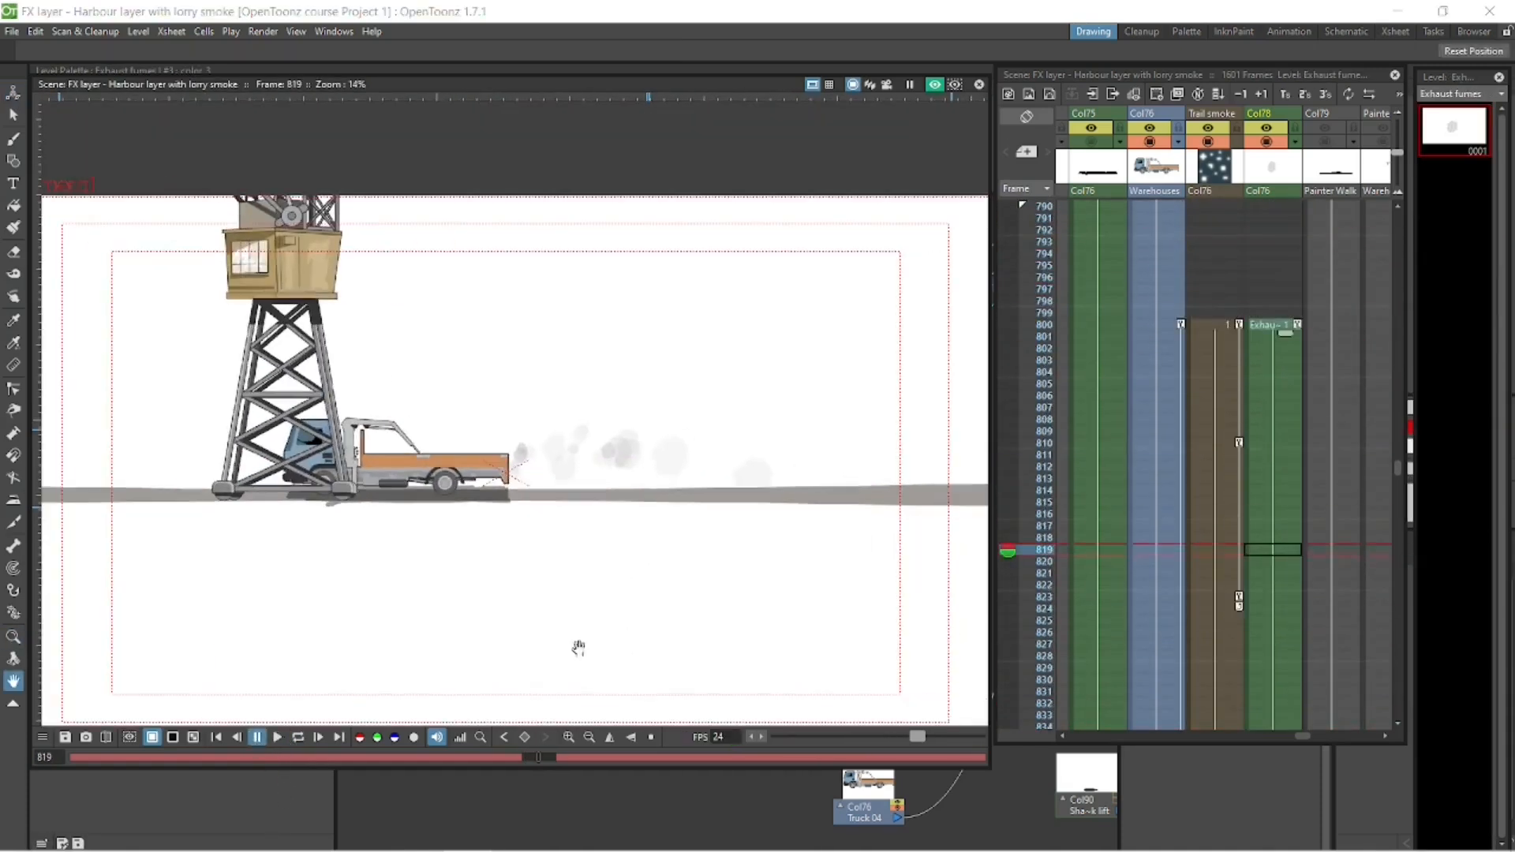
scroll(1397, 517, "down", 10)
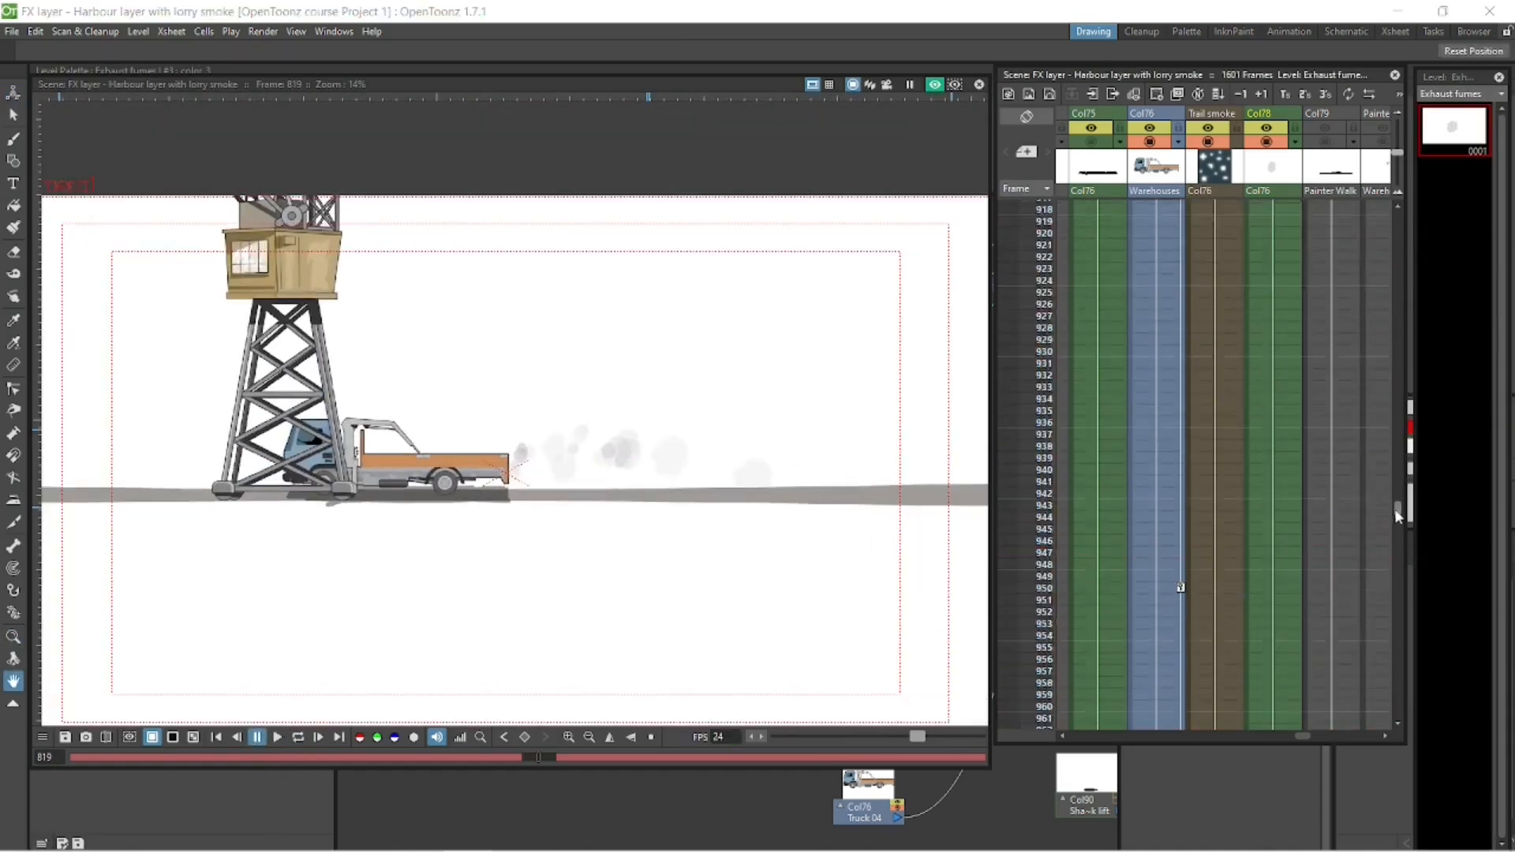
left_click_drag(538, 757, 567, 757)
left_click(298, 737)
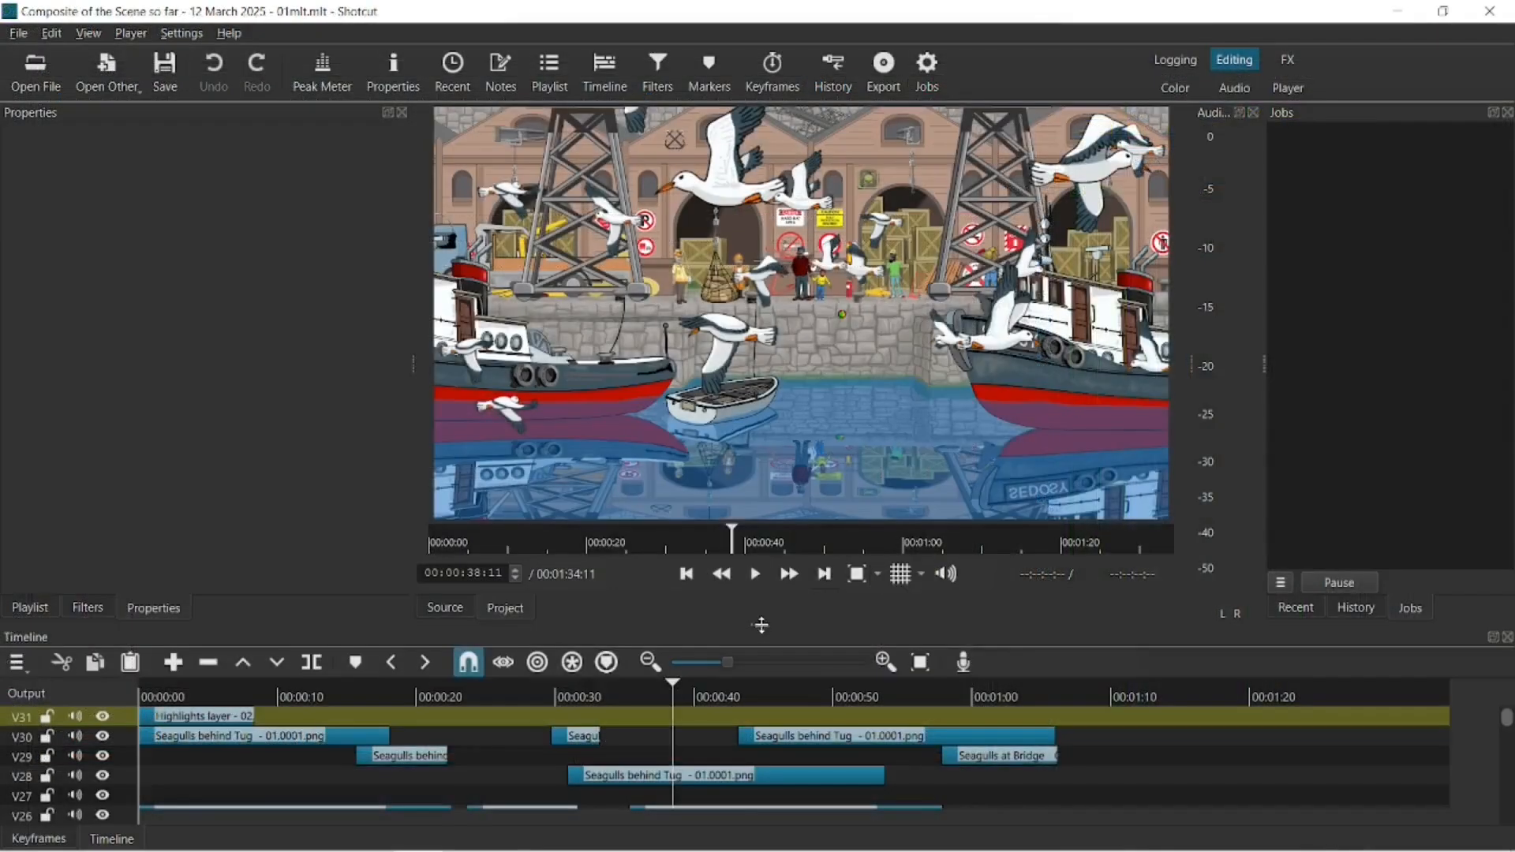
Step: Switch to the Shotcut composite project, enlarge the timeline area and remove the Harbour - 03 clip from track V4
left_click_drag(760, 625, 760, 431)
scroll(727, 708, "down", 6)
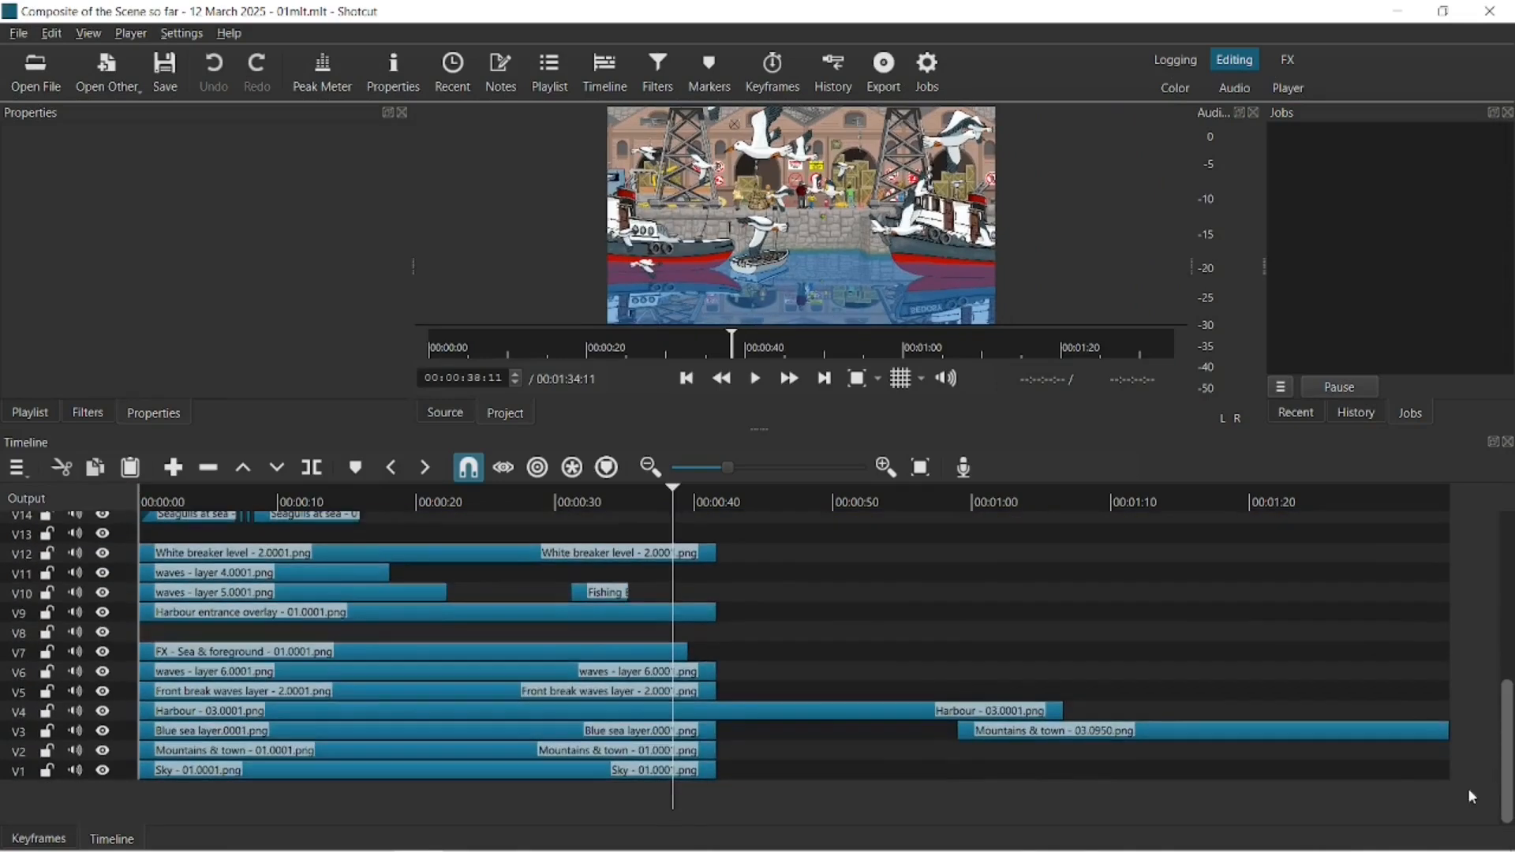
left_click(727, 709)
Step: Open FX - Harbour layer -with lorry smoke - 01.0001.png as an image sequence and append it to track V4
left_click(35, 71)
left_click(462, 342)
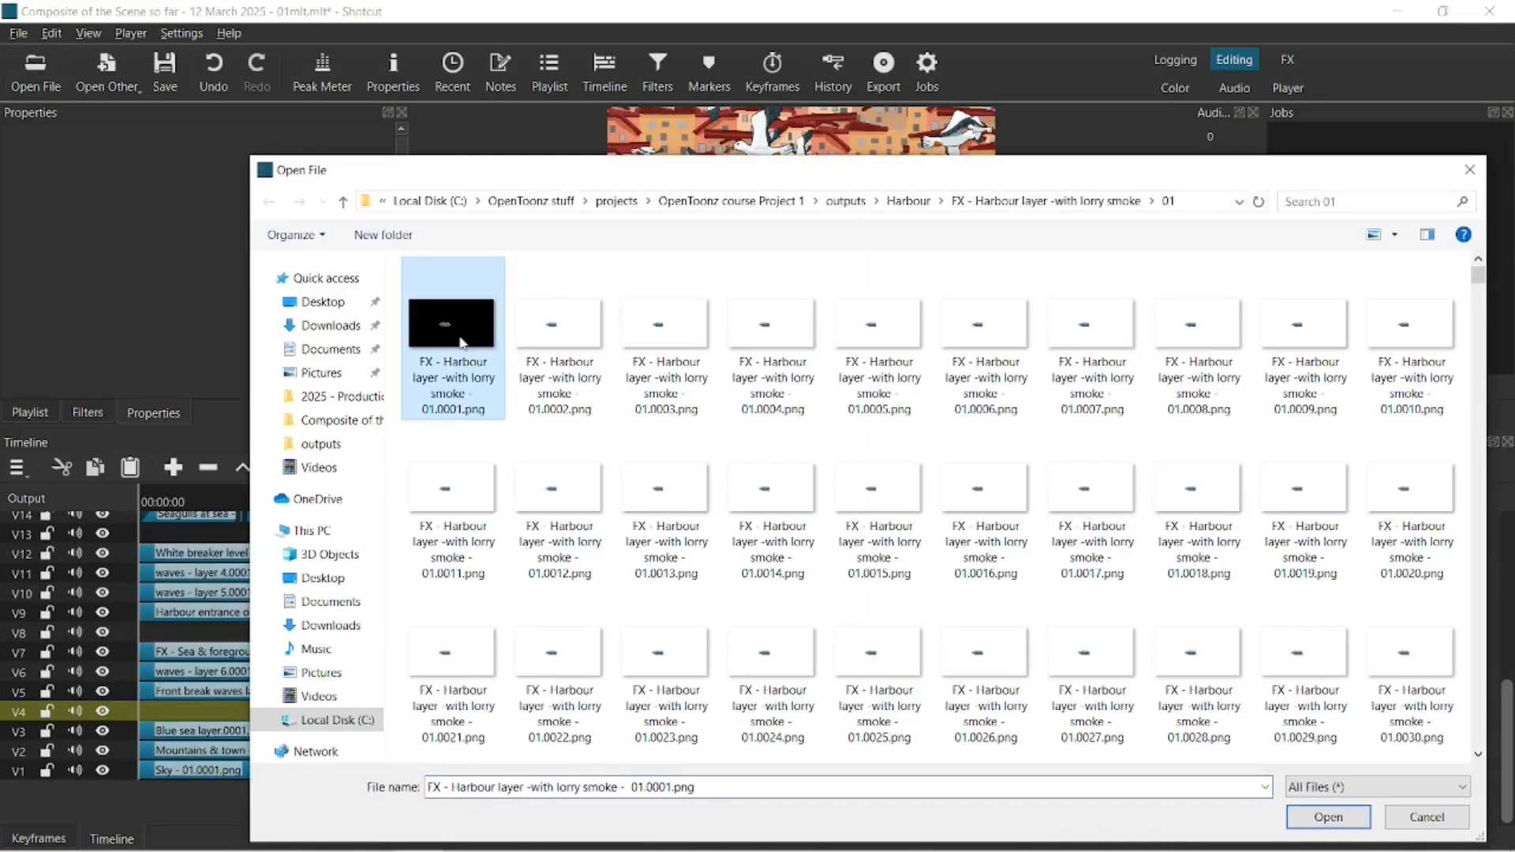
left_click(1328, 817)
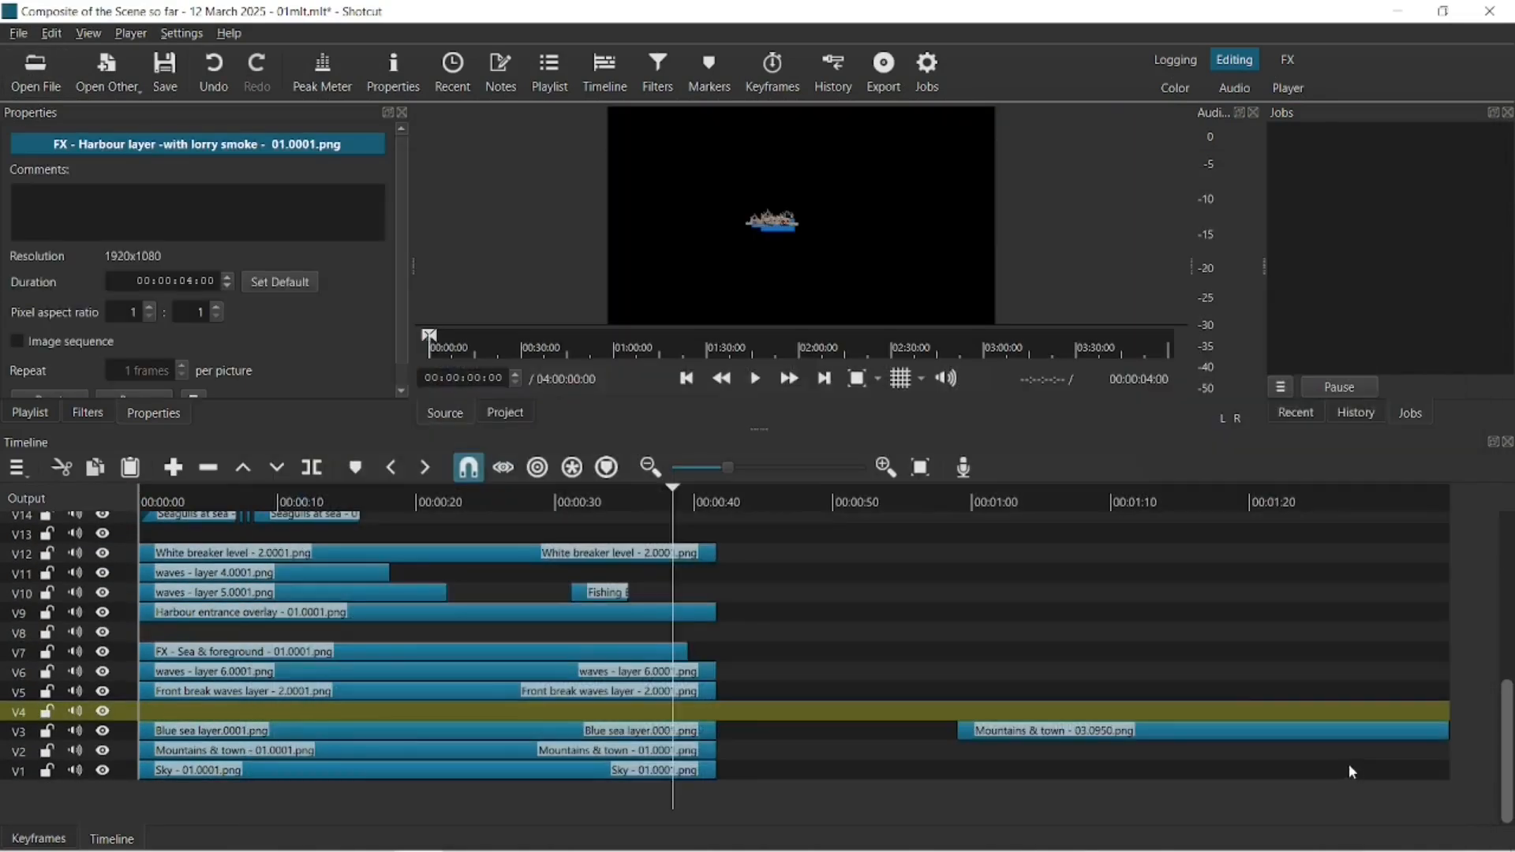
left_click(24, 342)
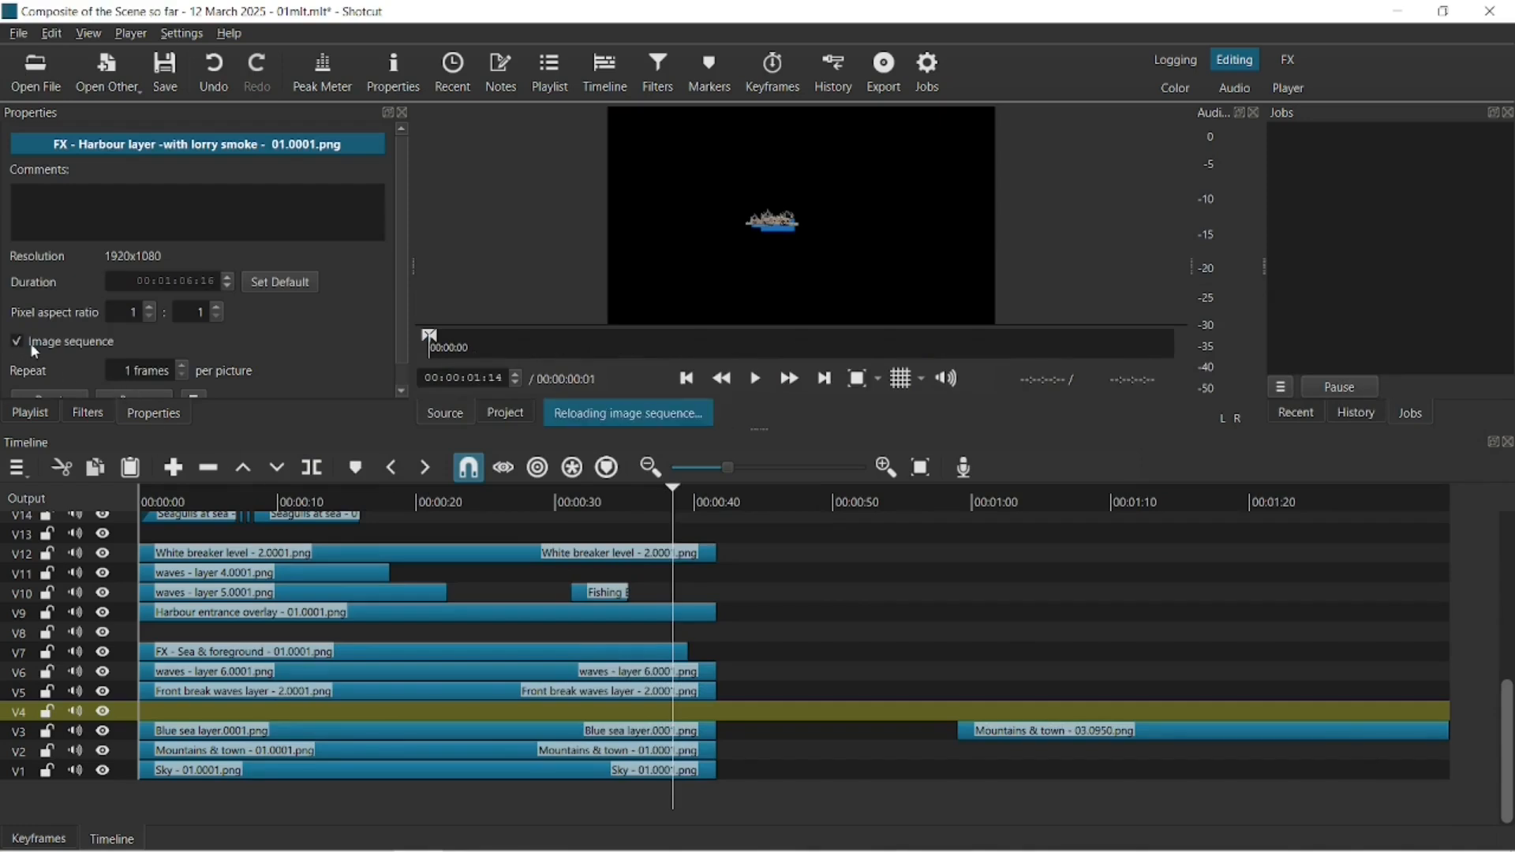
left_click(174, 467)
Step: Enlarge the preview area and play the composite from about 00:00:25:22 to check the new harbour layer
left_click(498, 538)
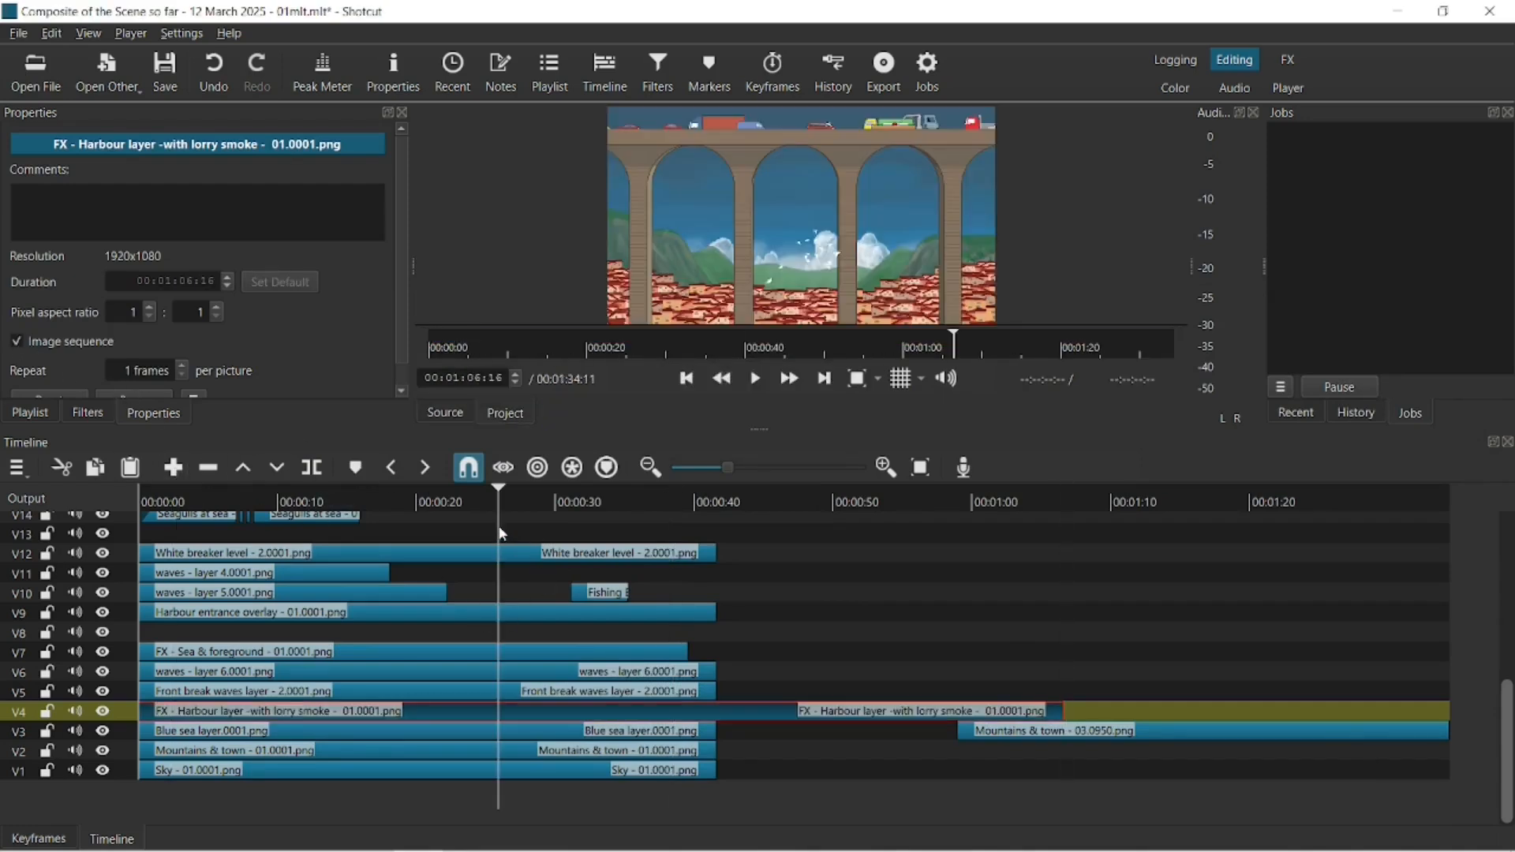
left_click_drag(760, 430, 760, 625)
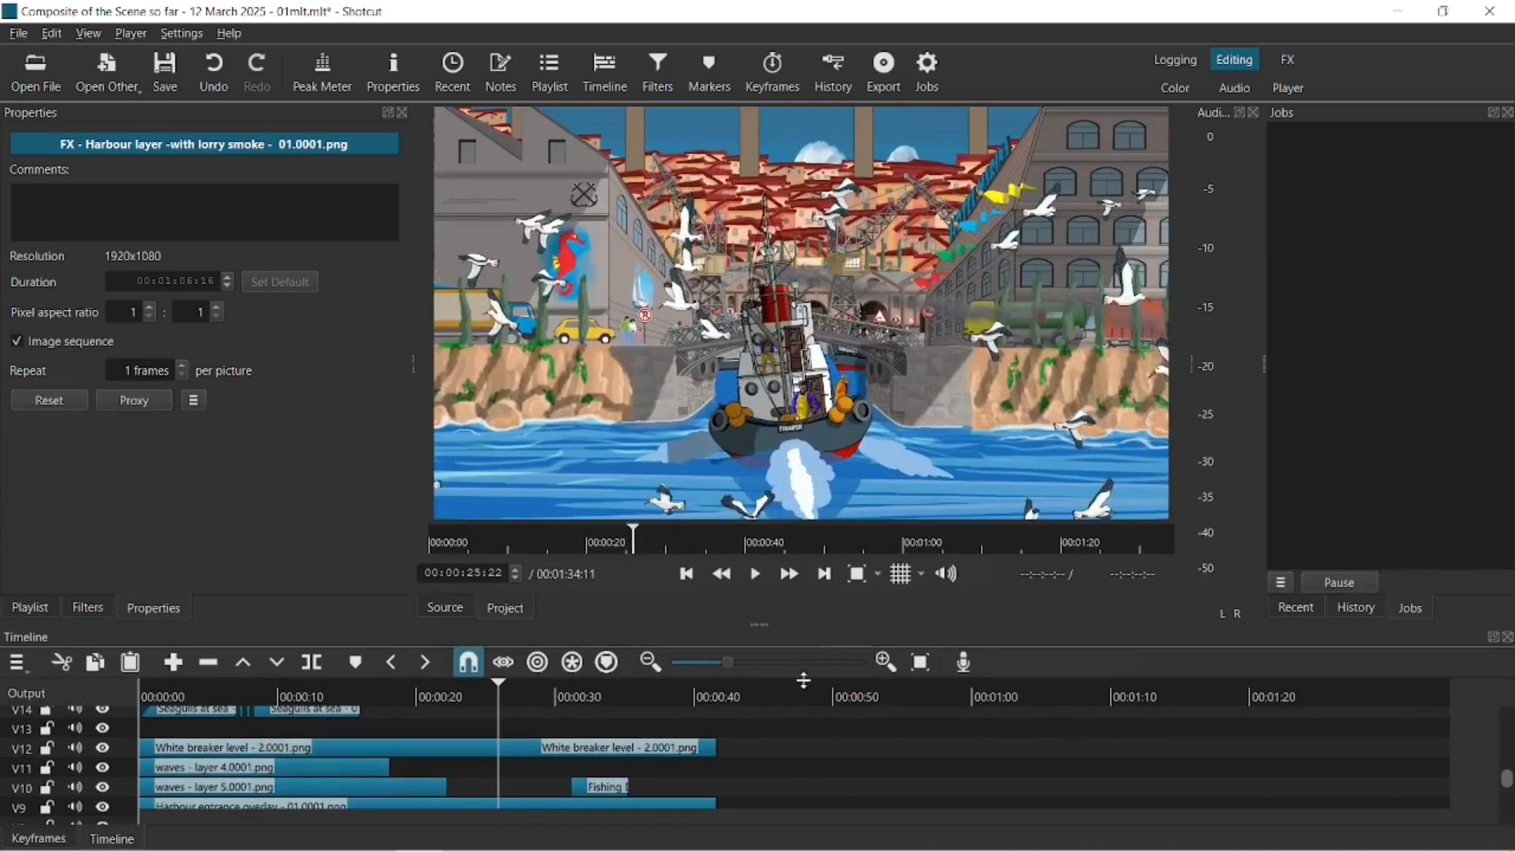
left_click(756, 573)
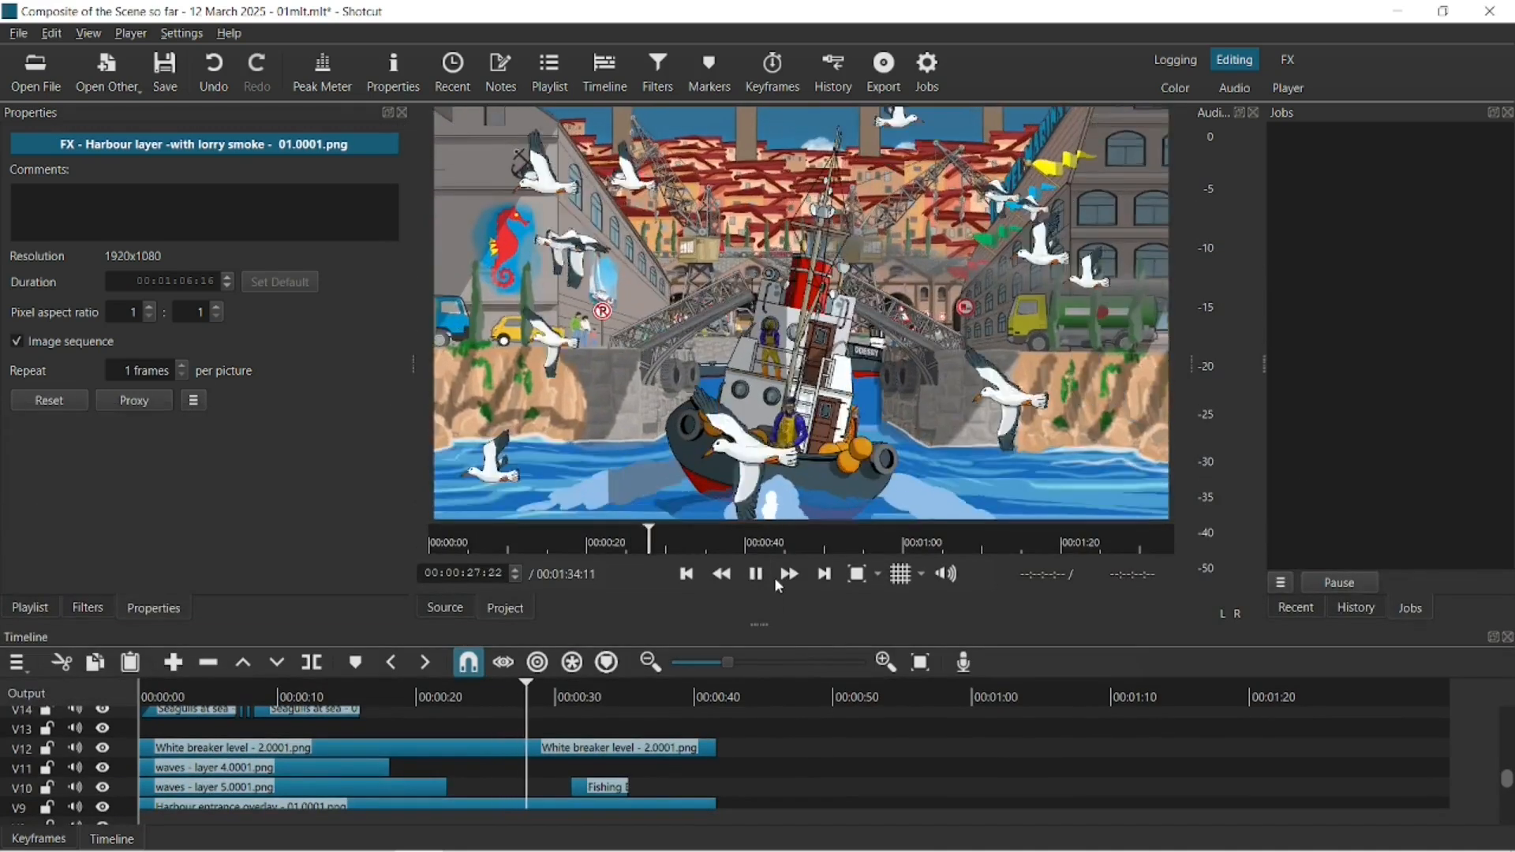